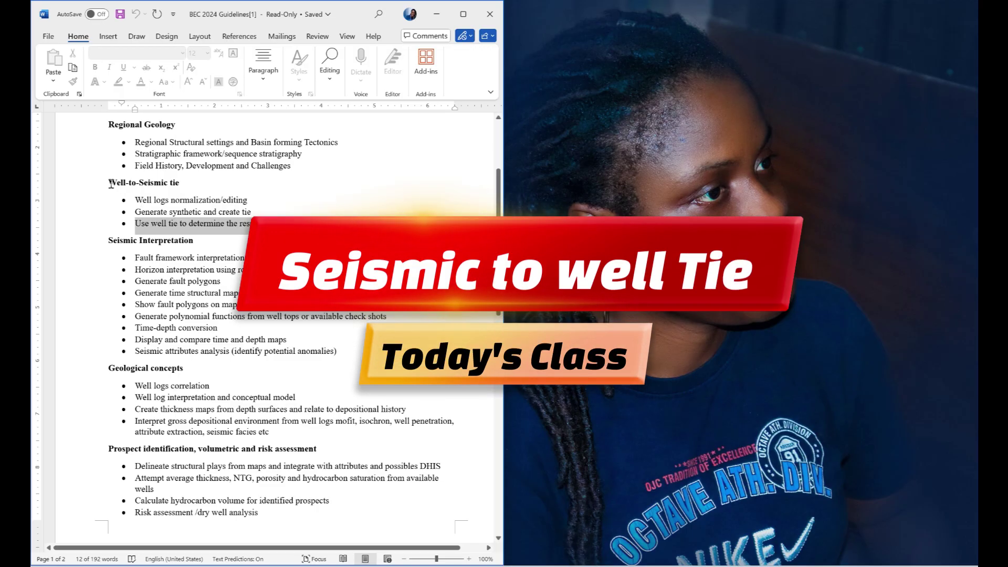
Review the Well-to-Seismic tie heading and its three tasks in the guidelines document, and switch to Petrel.
drag(111, 184, 183, 194)
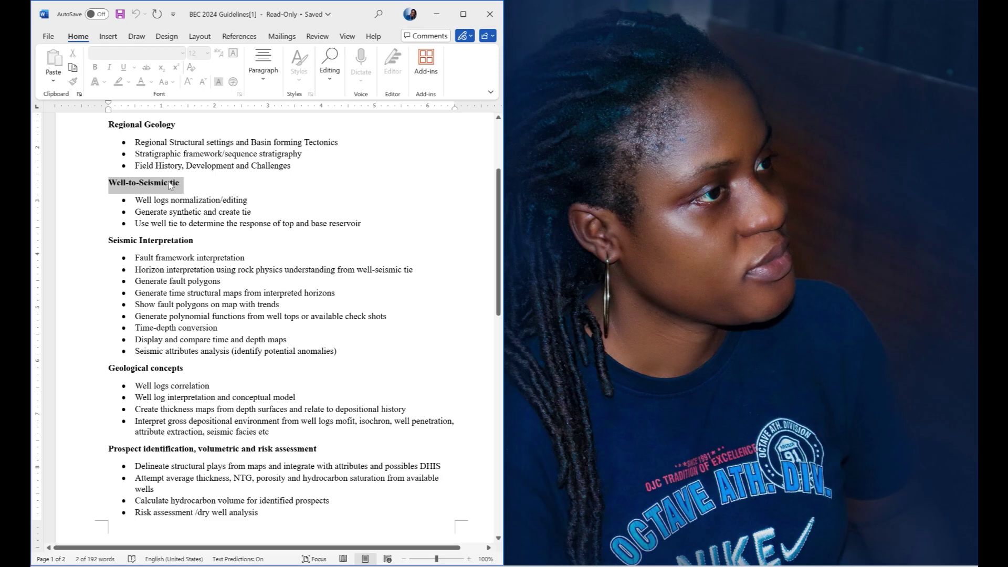
click(171, 185)
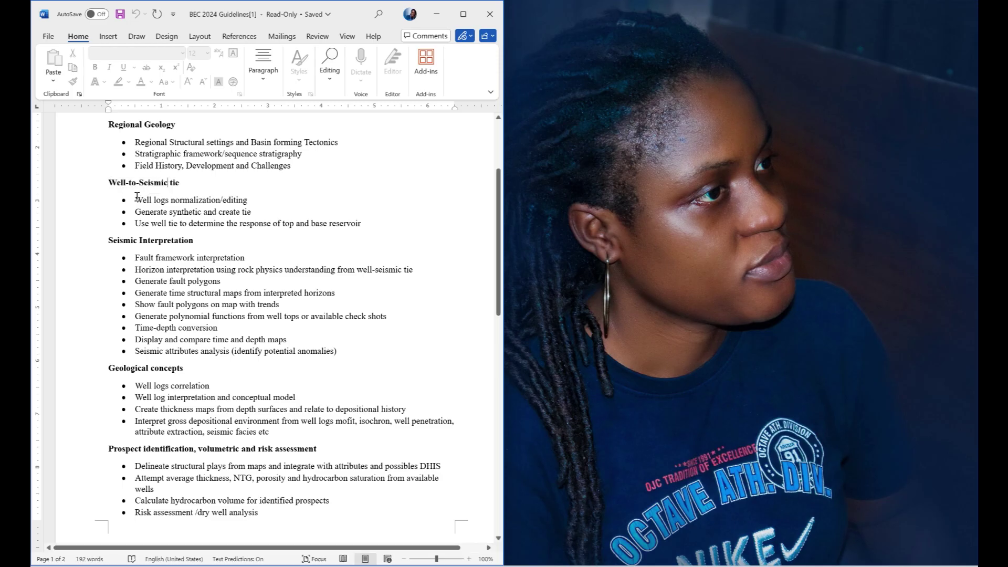
drag(137, 198, 381, 224)
click(604, 211)
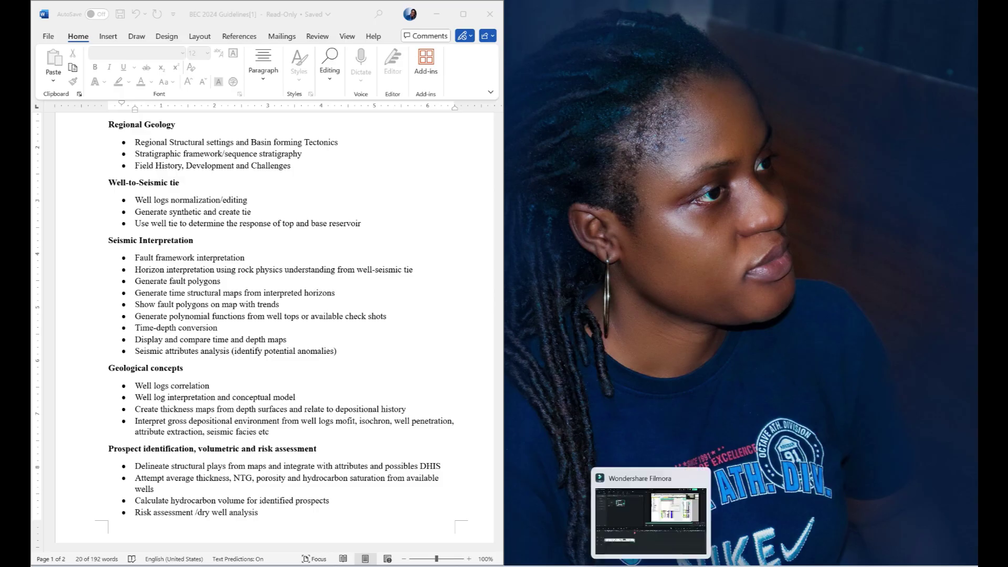
click(682, 520)
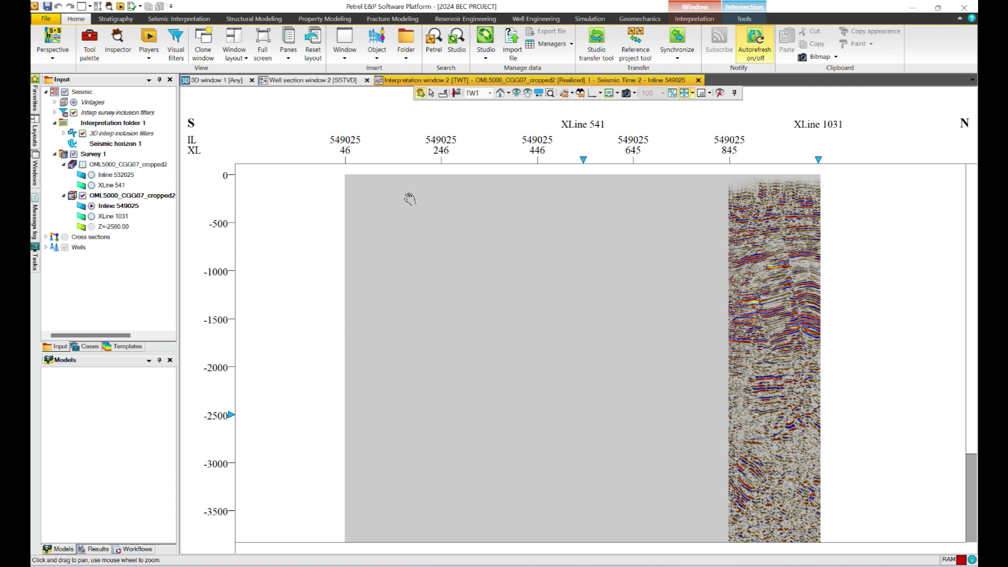
Compare the 3D window's time slice, the A1 and B1 logs in the well section, and the TWT interpretation window.
click(218, 81)
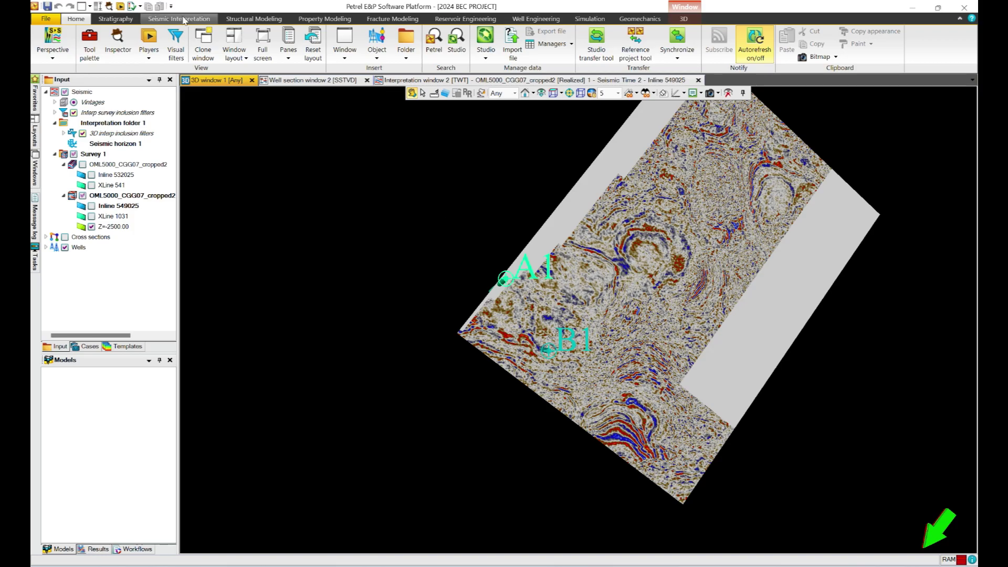
click(300, 82)
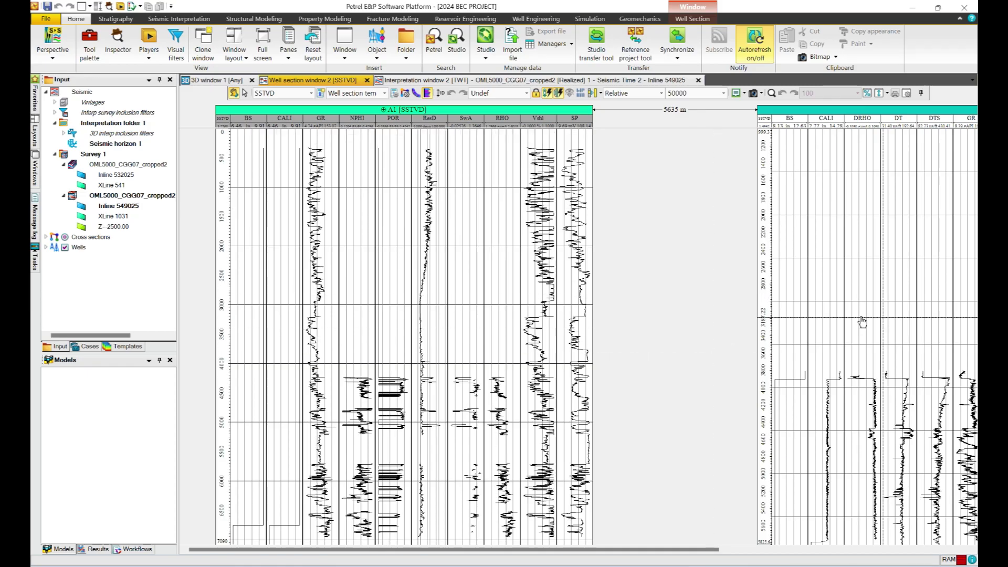
drag(595, 551, 841, 551)
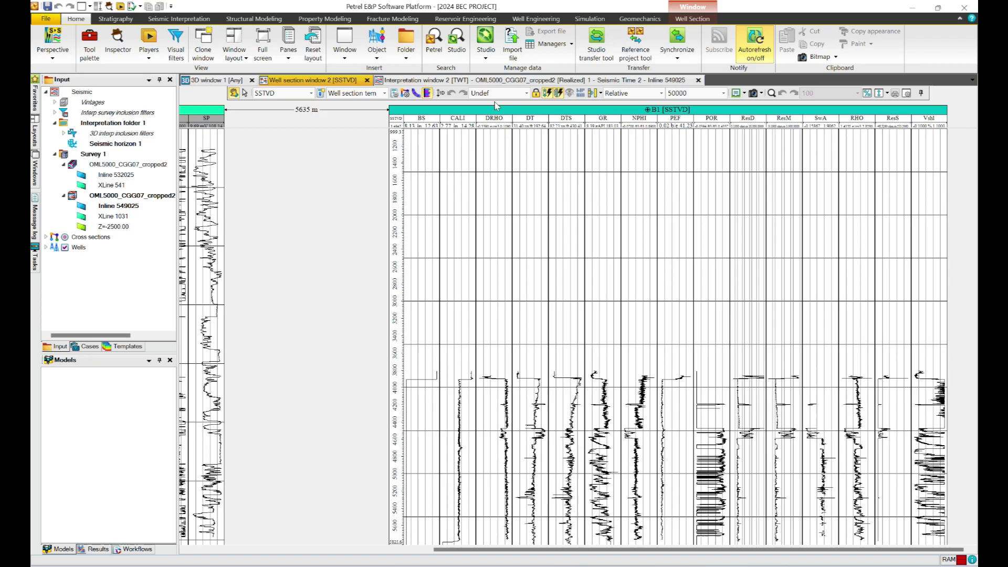
click(437, 80)
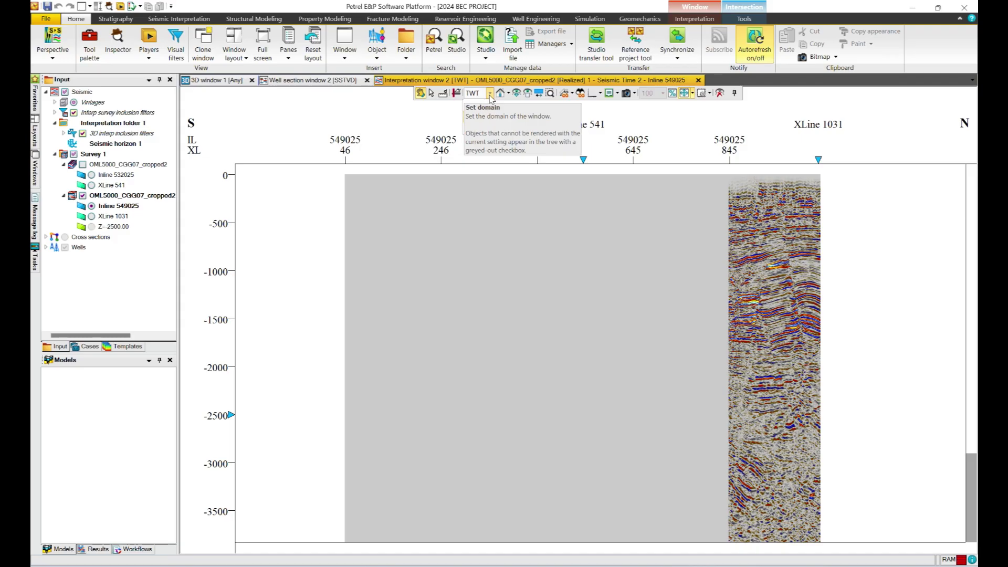
click(316, 84)
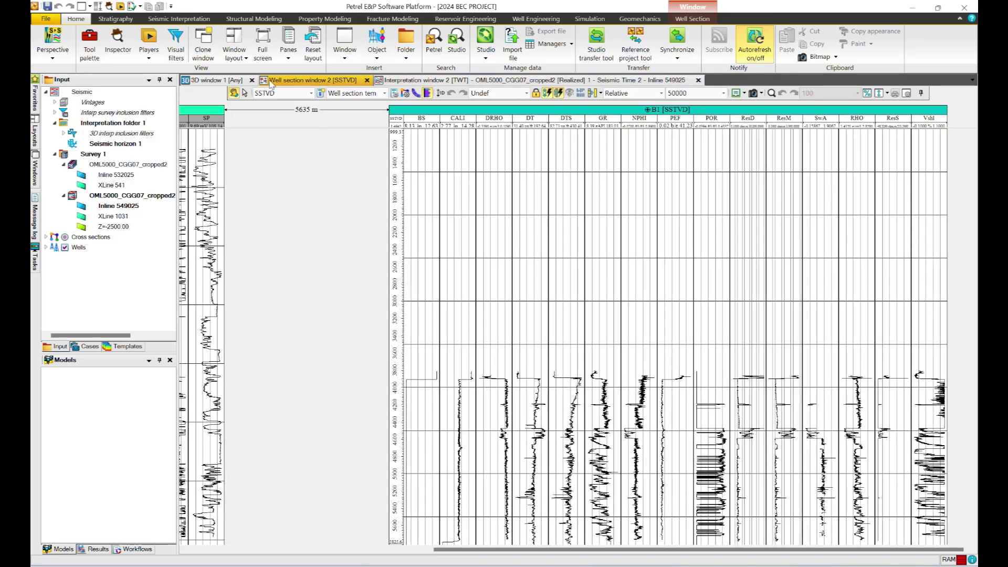
click(213, 82)
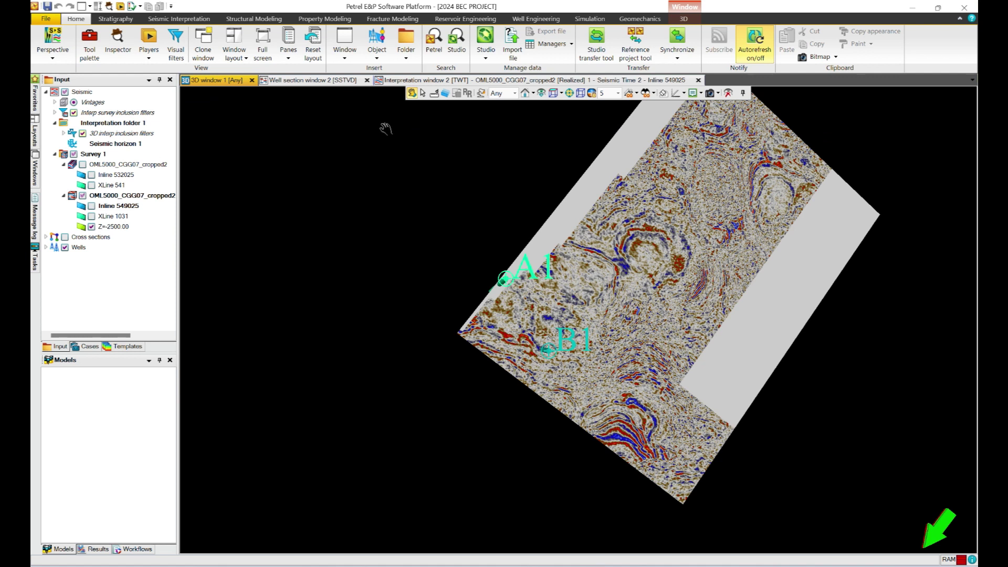
click(436, 80)
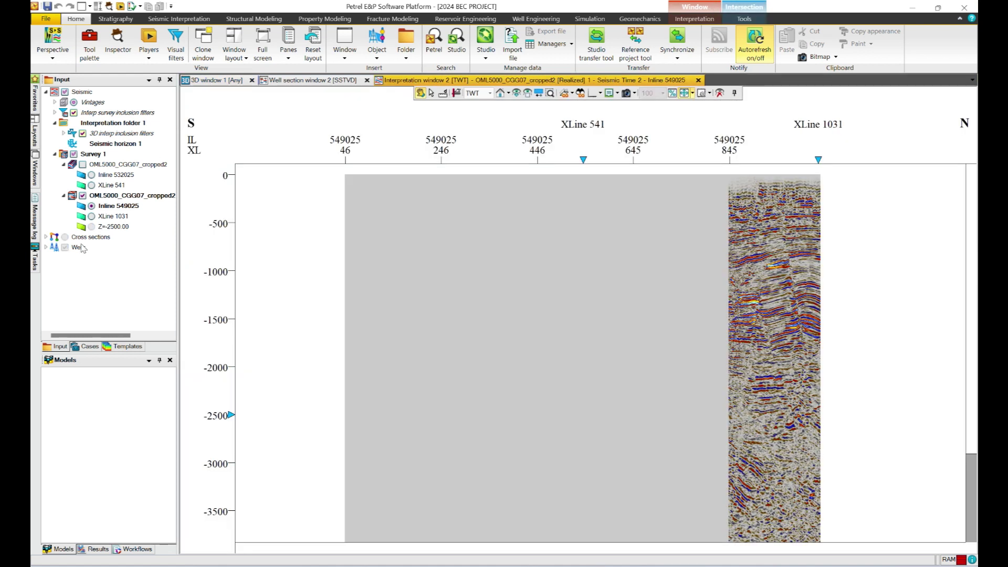
Open the A1_TDR file for import into the Wells folder in Checkshots format (ASCII).
click(79, 247)
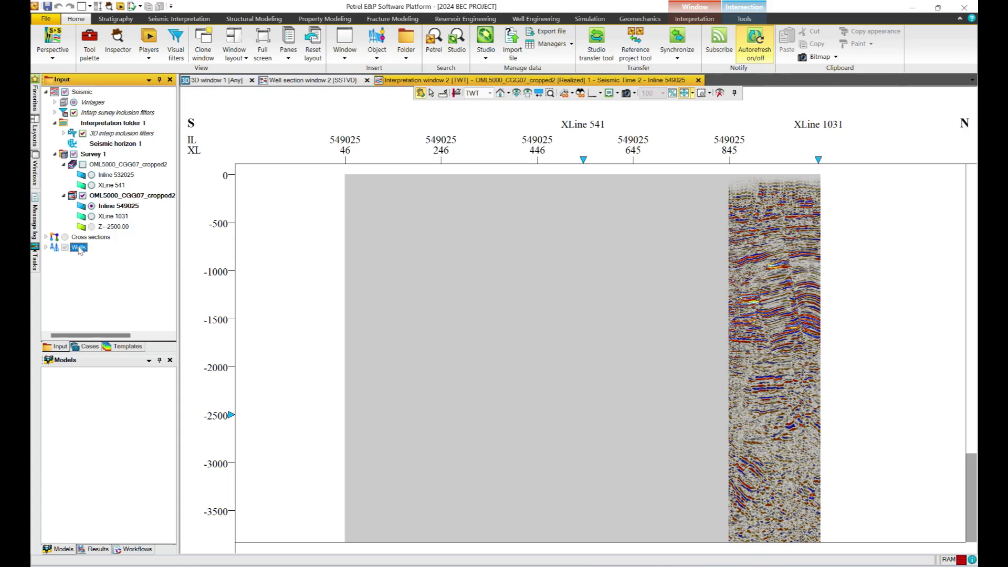
right_click(80, 250)
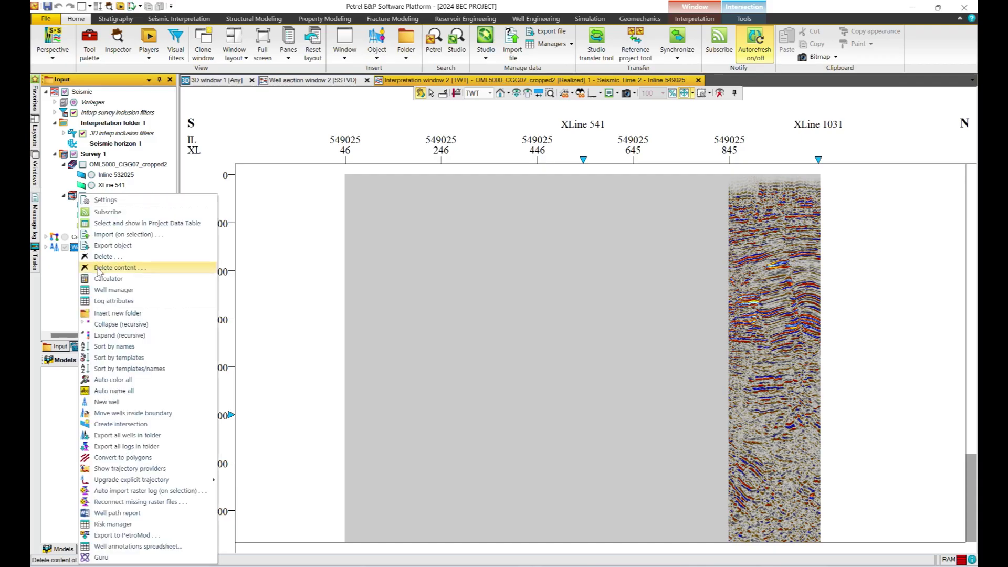
click(127, 238)
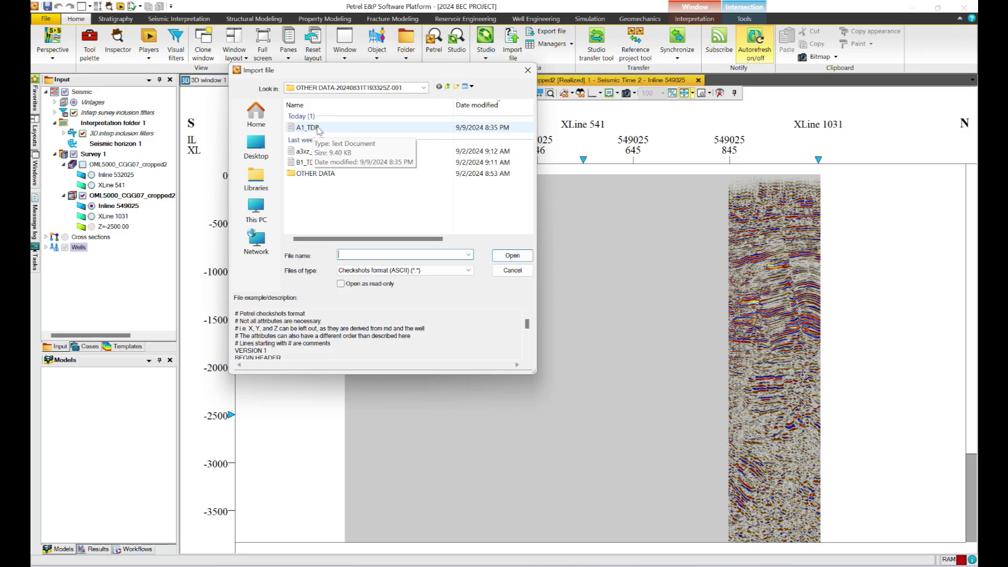
double_click(308, 128)
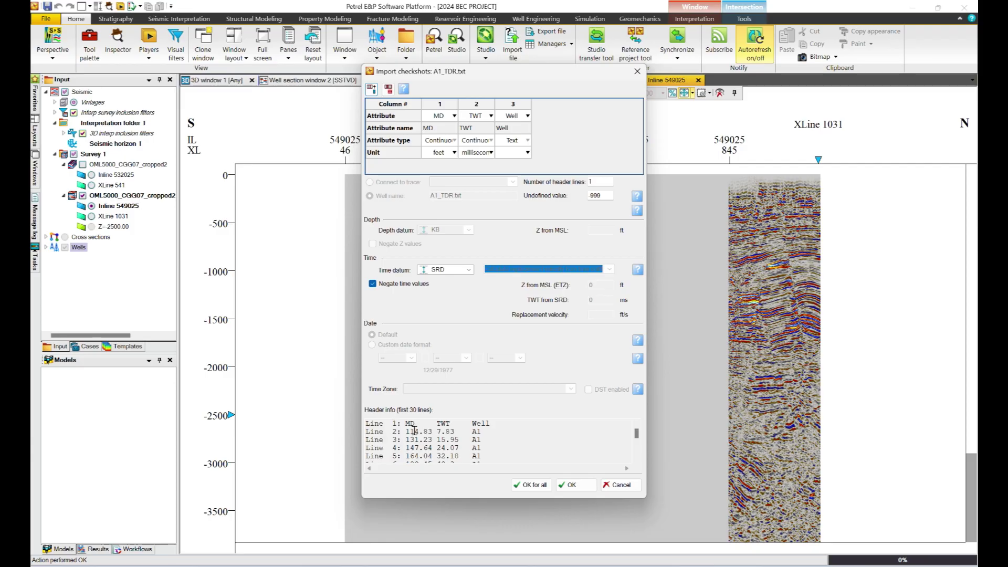
Check the MD, TWT and Well column attributes and units against the header lines of A1_TDR.txt.
drag(436, 424, 491, 420)
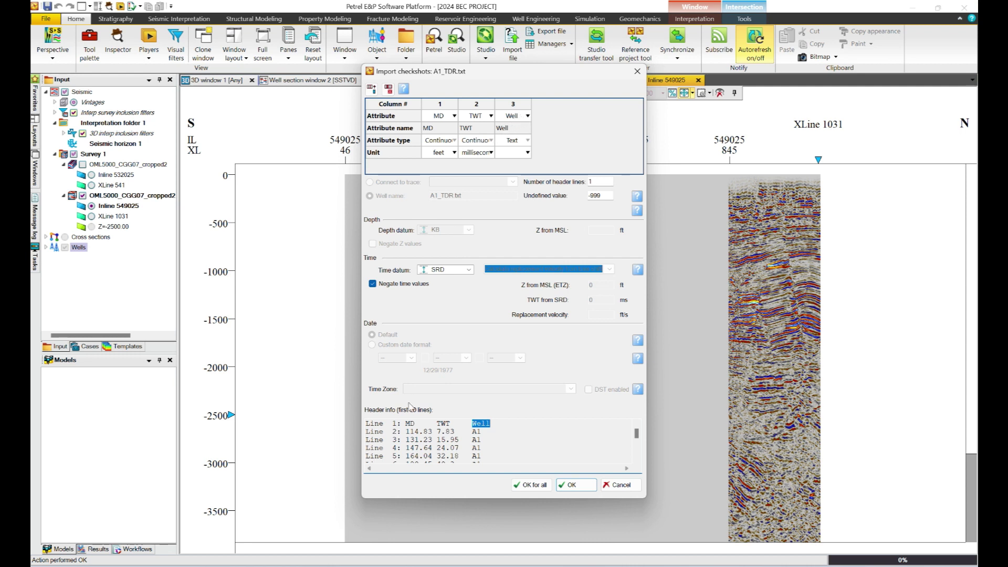
click(408, 427)
click(409, 424)
click(450, 154)
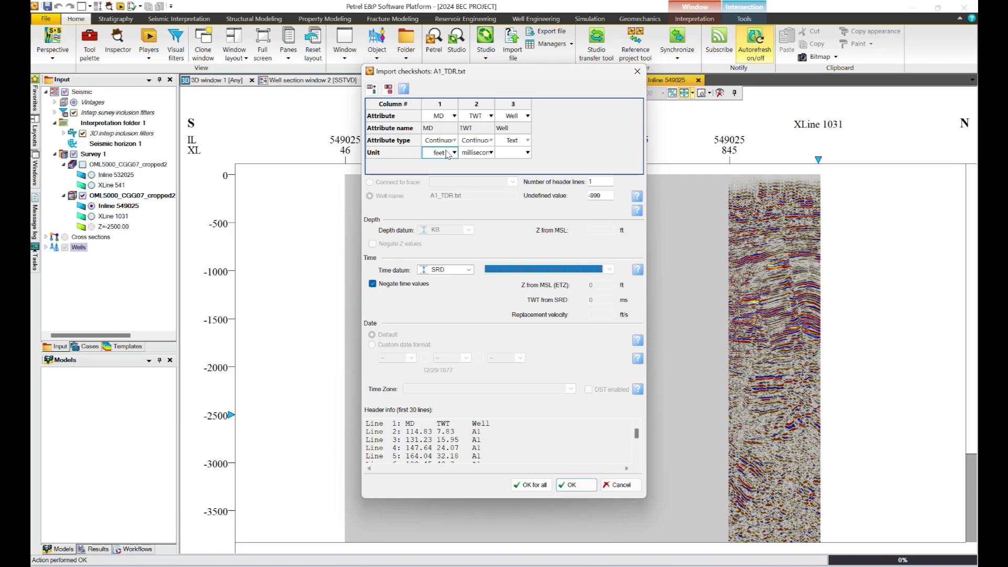
click(546, 148)
click(491, 152)
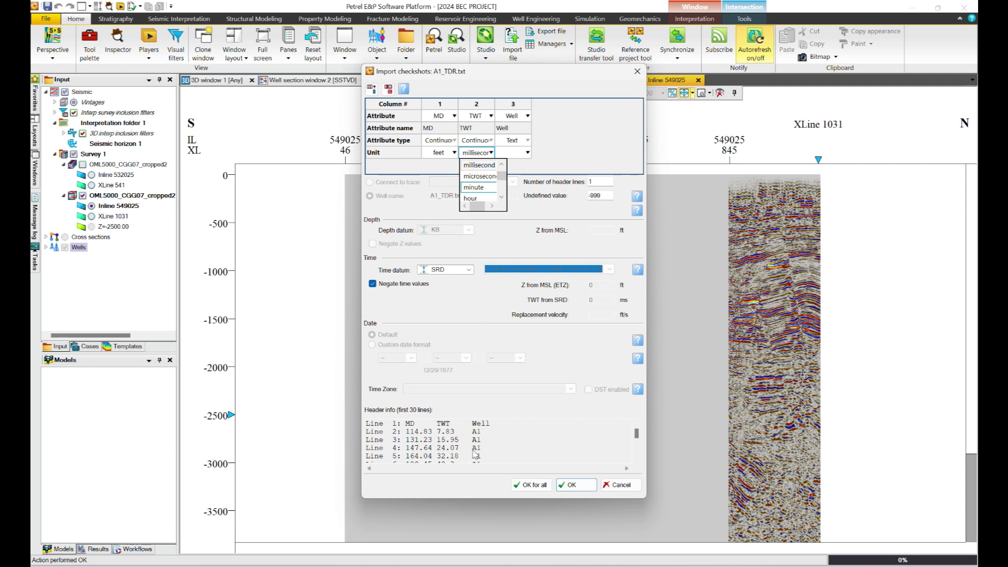
click(528, 115)
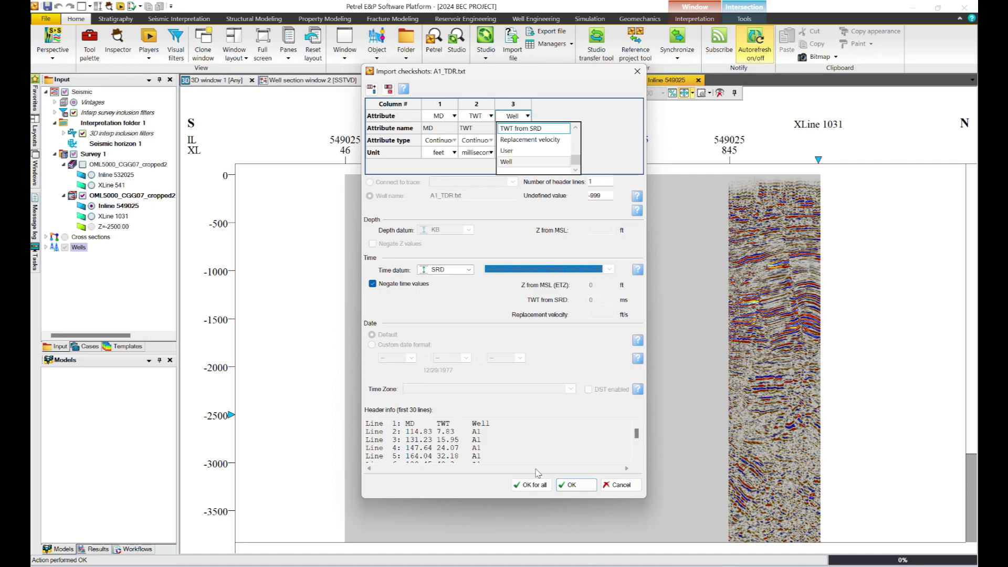
click(538, 489)
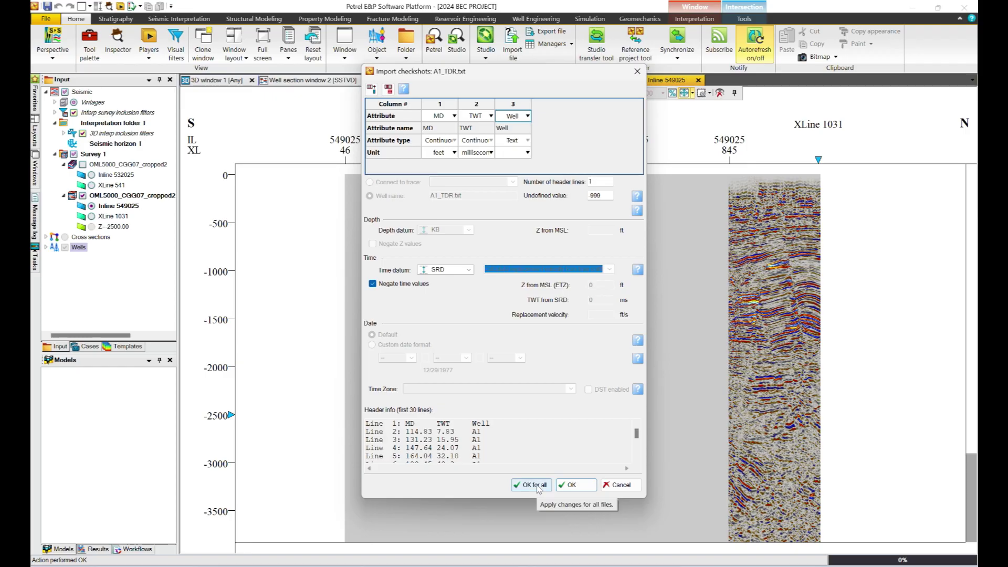
Accept the column settings for all files and import the A1 well's checkshot data under the name A1.
click(533, 484)
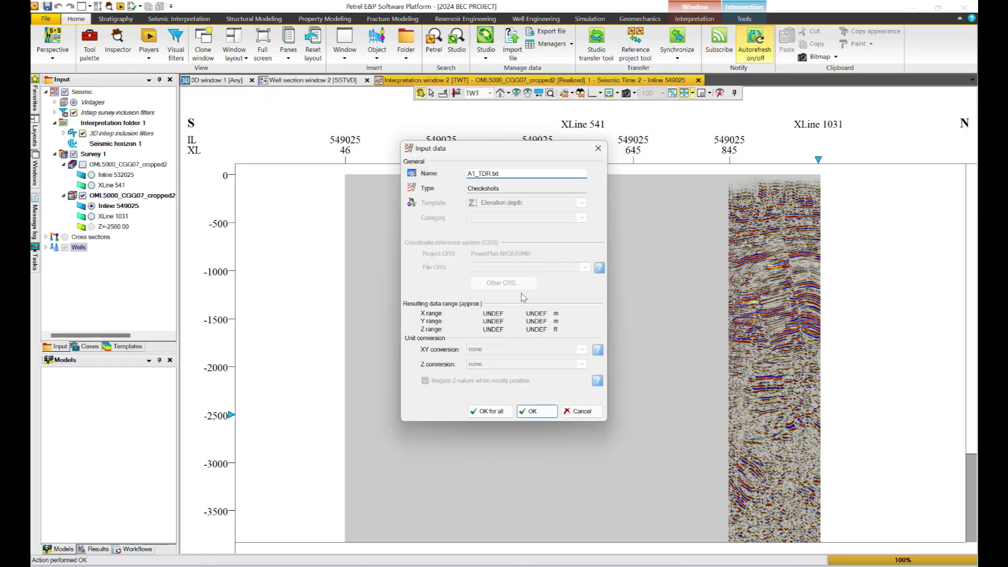
drag(508, 174, 482, 174)
key(BackSpace)
click(493, 411)
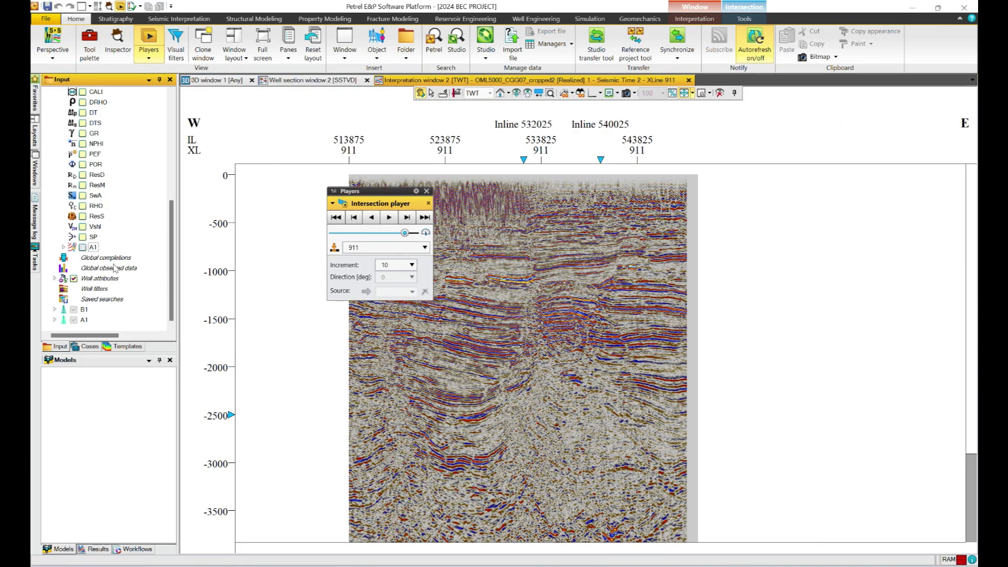
Open the B1_TD Derived file for import onto well B1 in Checkshots format (ASCII).
double_click(84, 310)
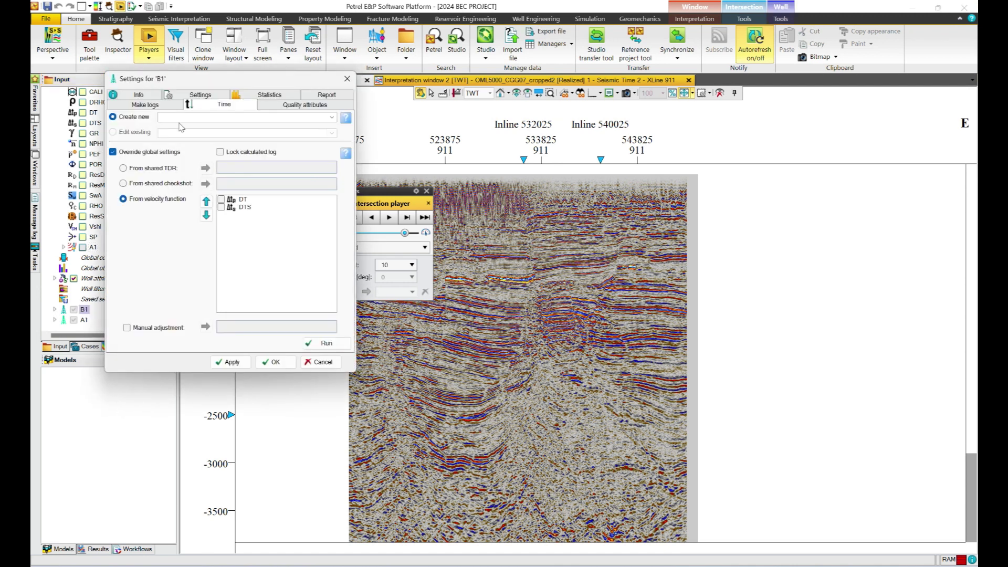
click(347, 79)
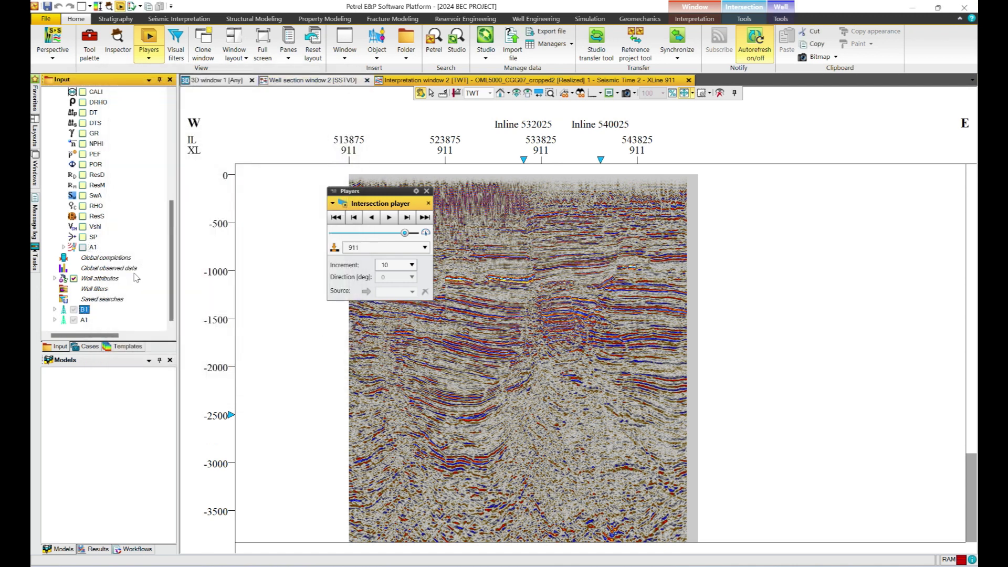
right_click(88, 310)
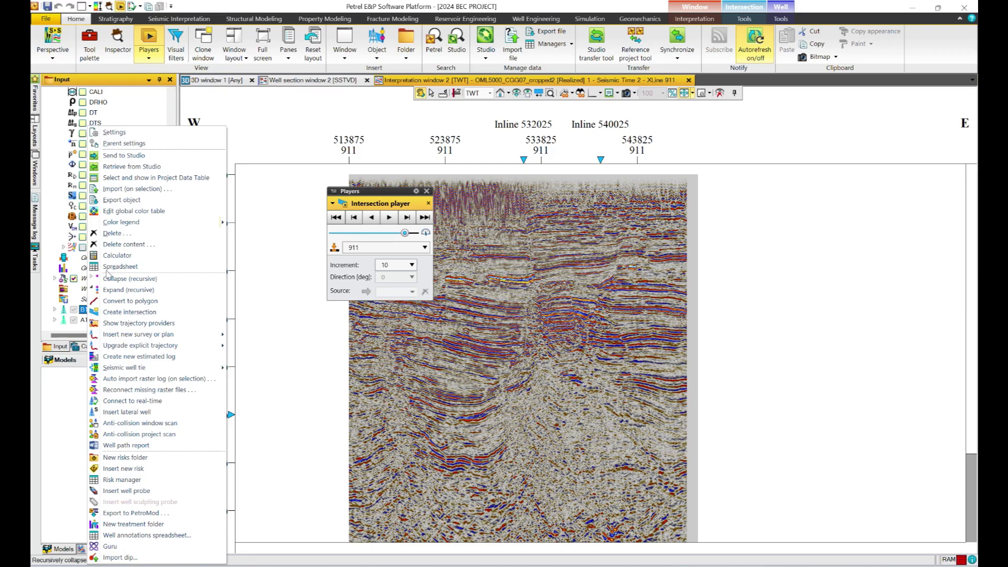
click(126, 196)
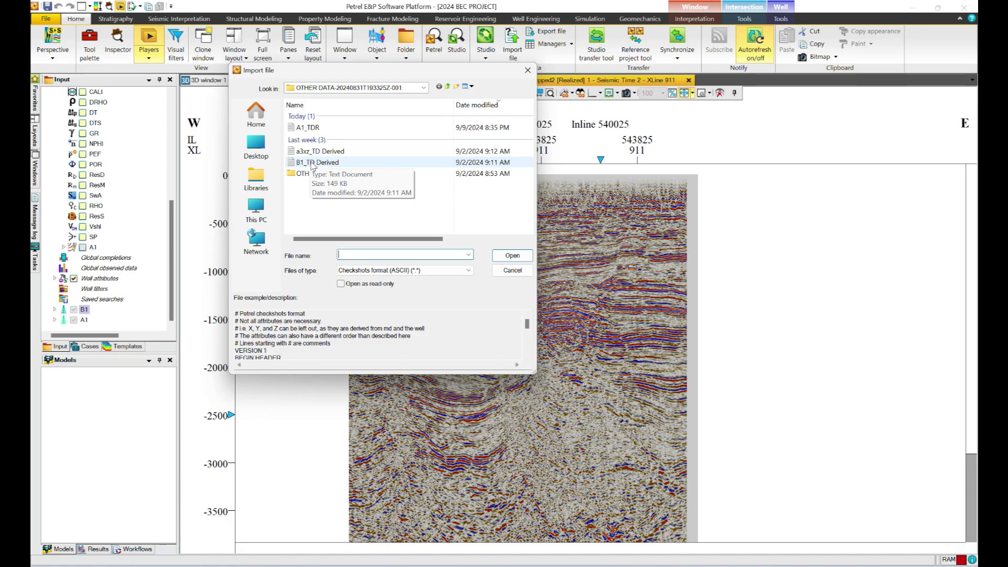
click(313, 163)
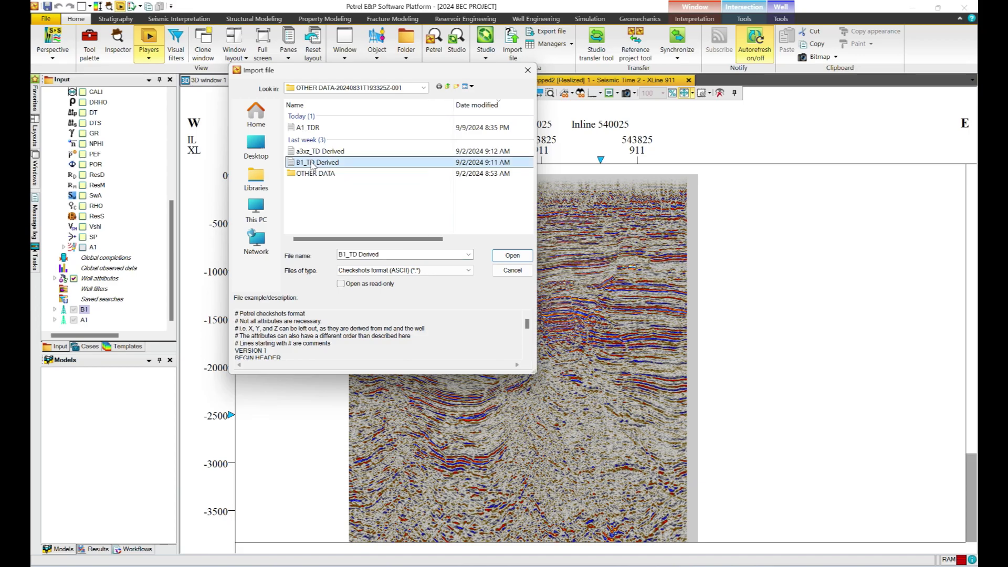
double_click(314, 164)
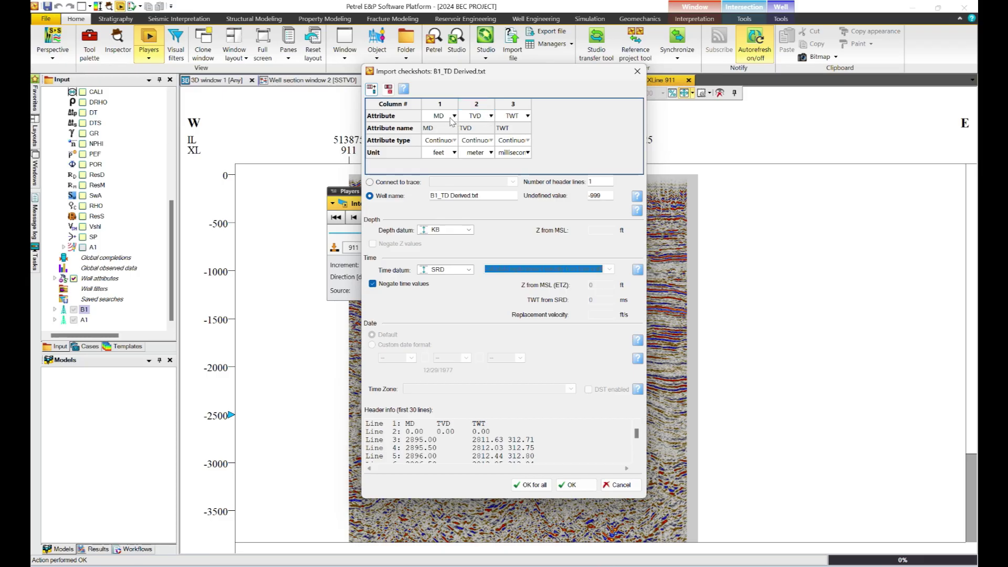
Set the MD column's unit to meter and import the B1_TD Derived checkshots, accepting the settings for all files.
click(452, 153)
scroll(449, 173, up, 2)
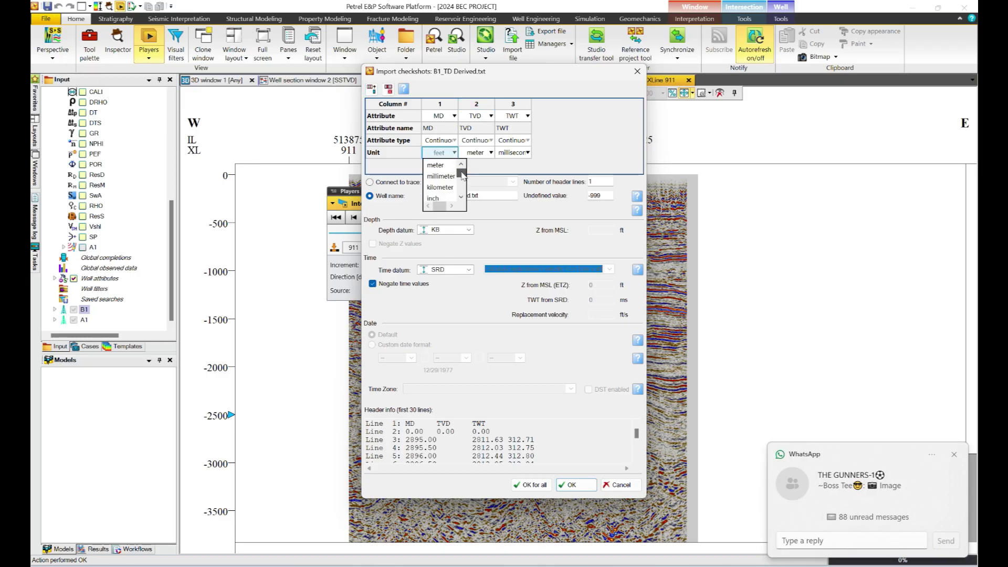
click(447, 166)
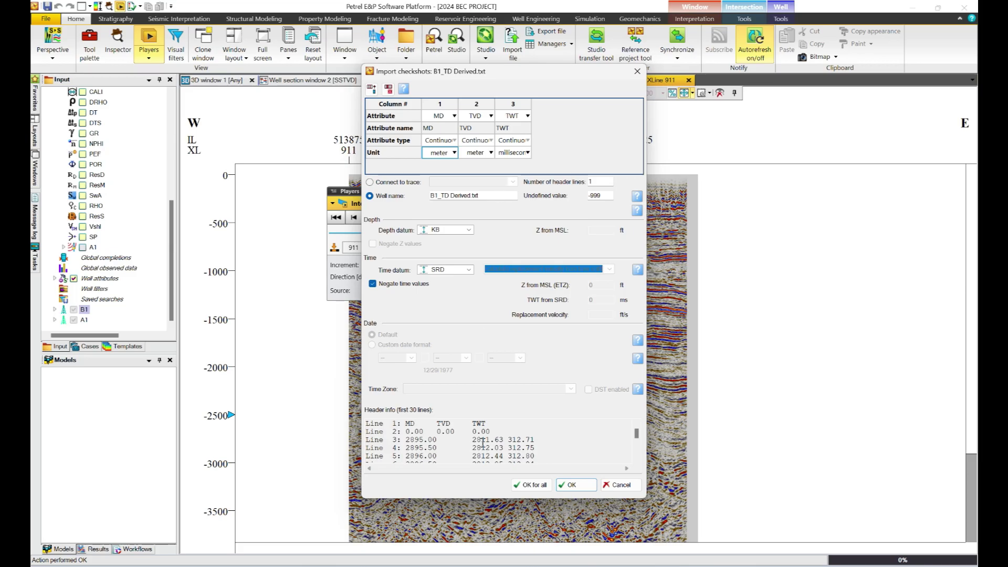
click(535, 486)
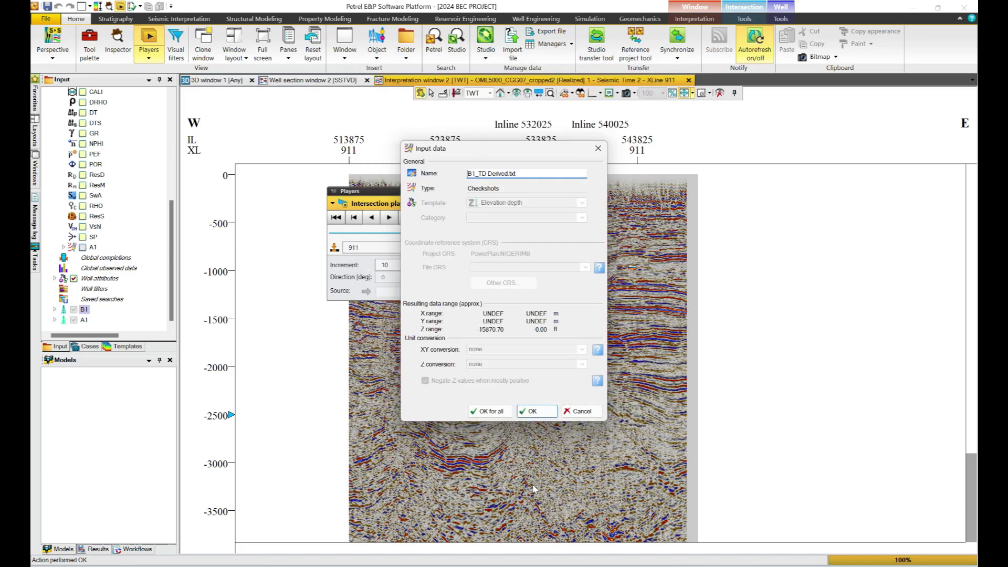
click(499, 413)
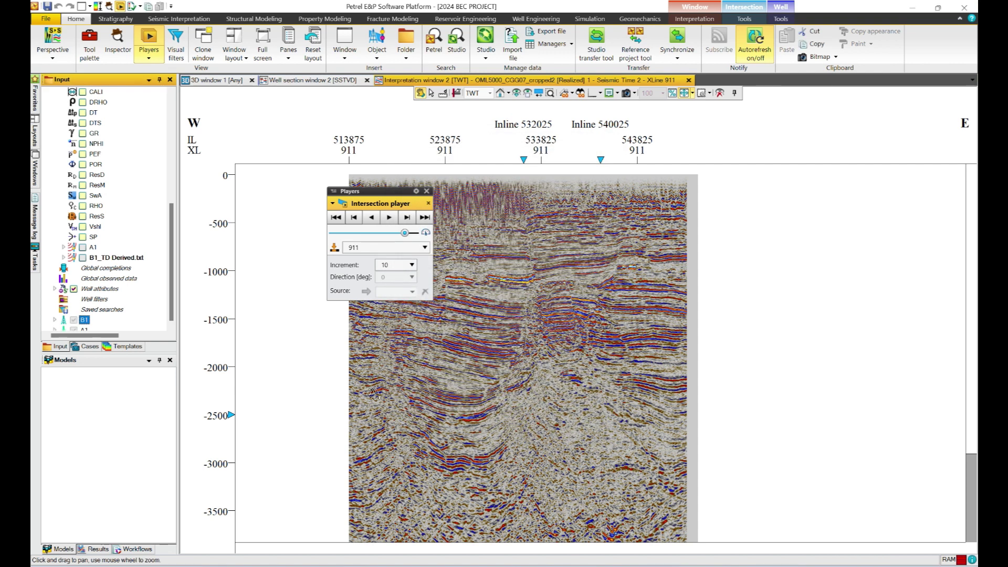
In well B1's time settings, use the DTS log as the velocity function, run the calculation and accept the settings.
scroll(173, 283, down, 1)
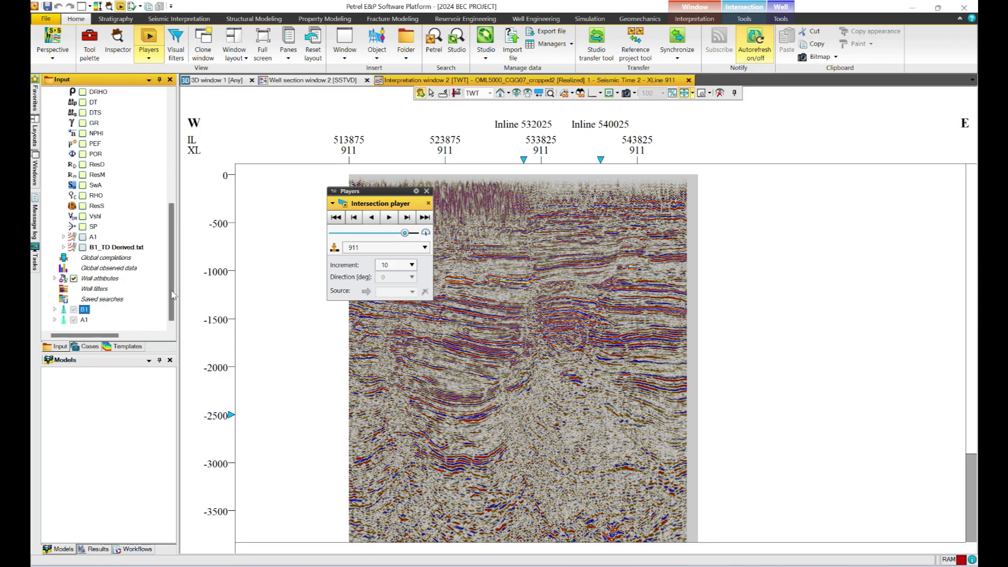
double_click(84, 310)
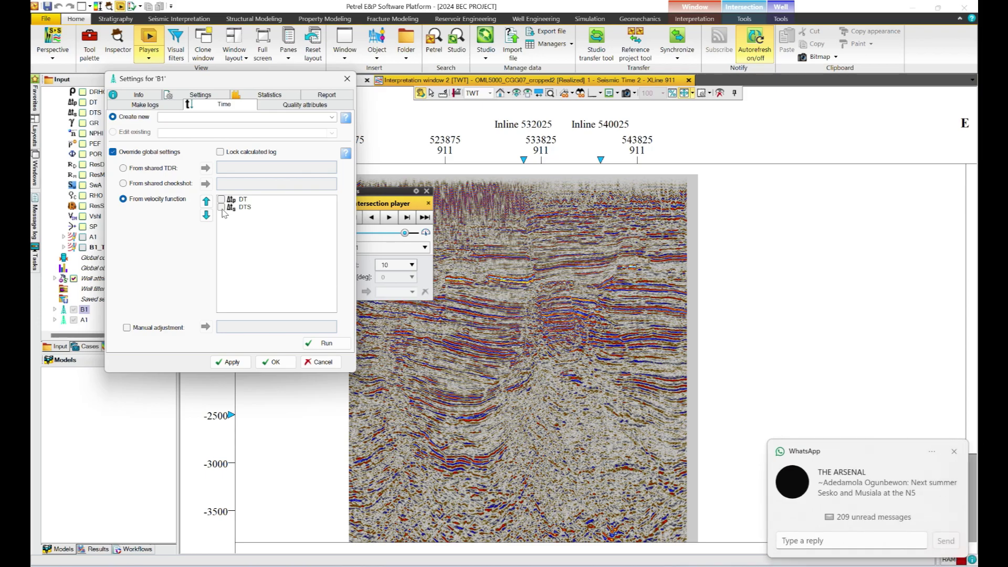
click(221, 208)
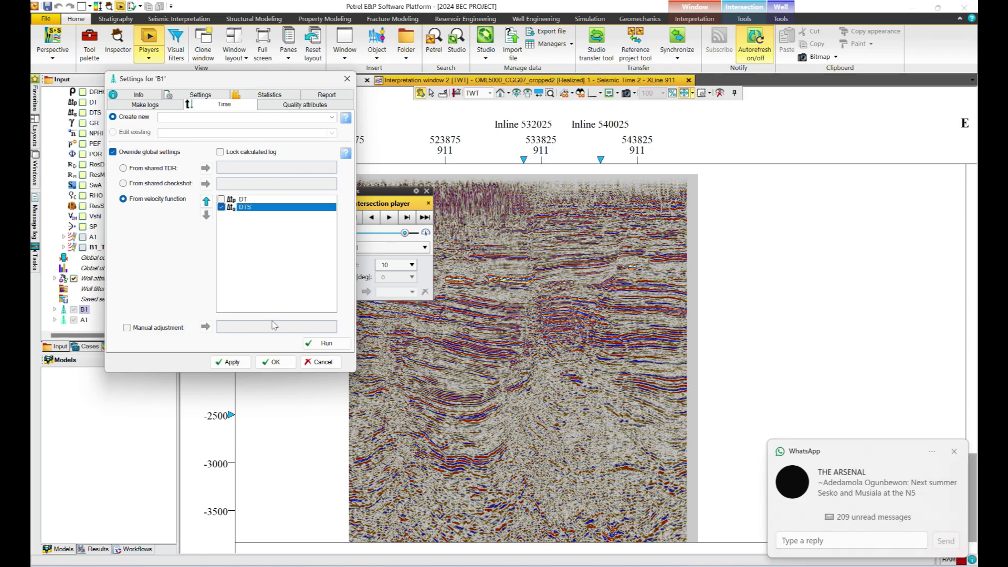
click(328, 344)
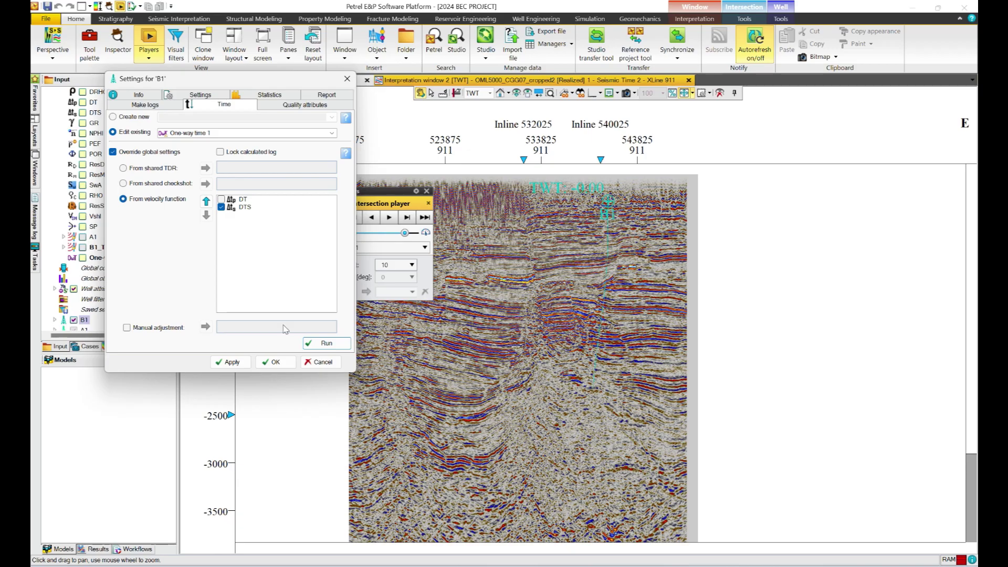
click(233, 364)
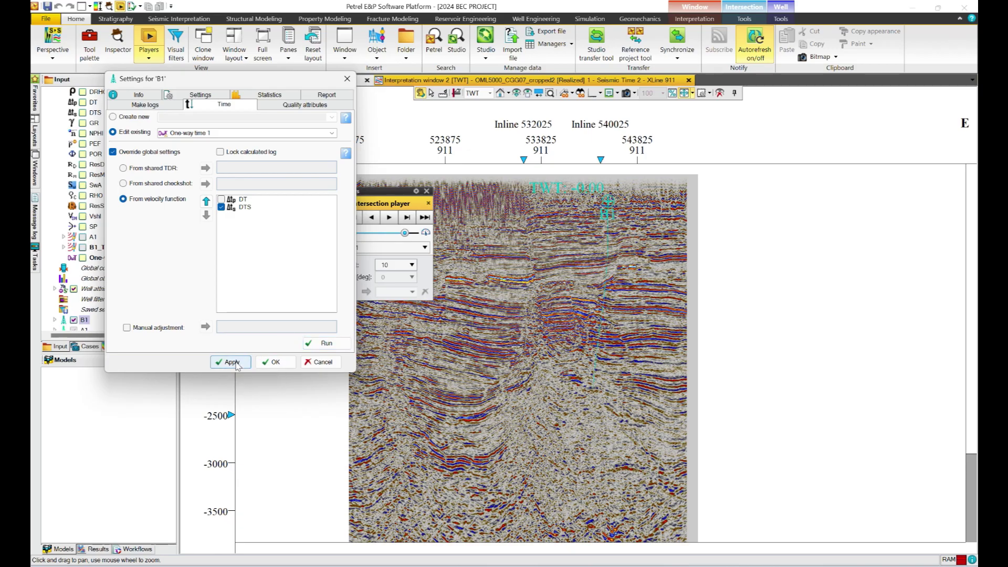
click(273, 362)
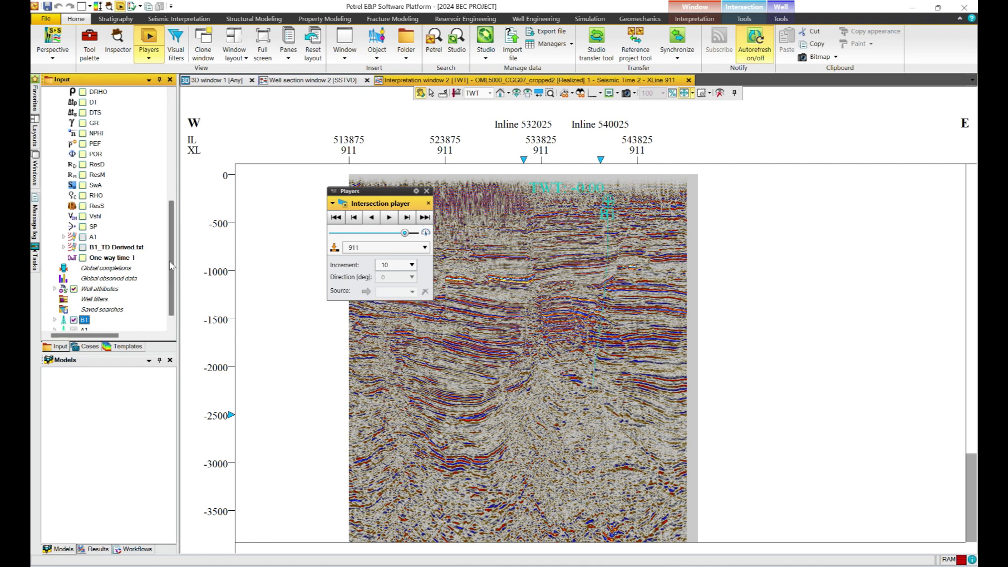
In well A1's time settings, use the A1 checkshots as the velocity function, run the calculation and accept the settings.
scroll(172, 266, down, 1)
double_click(85, 319)
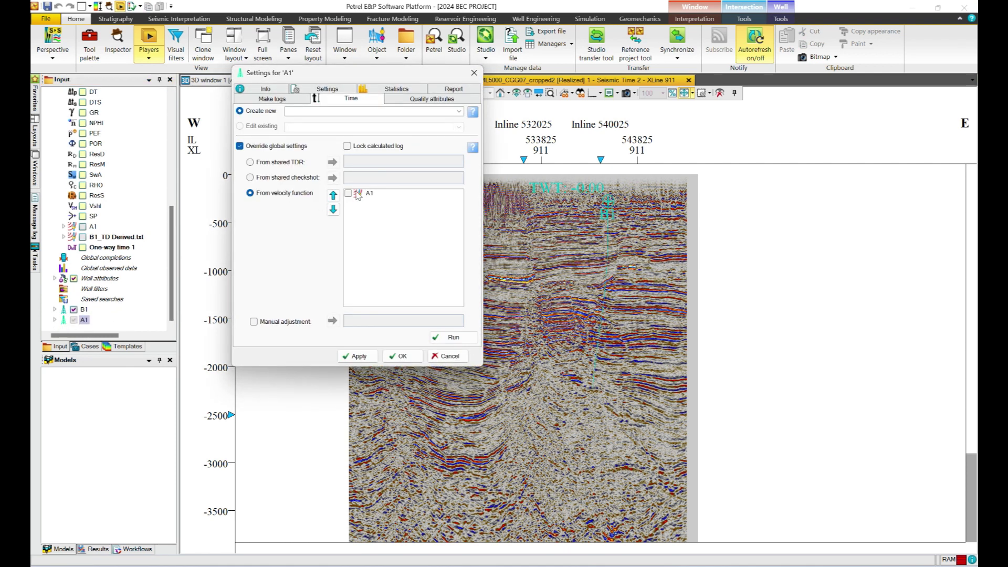
click(348, 194)
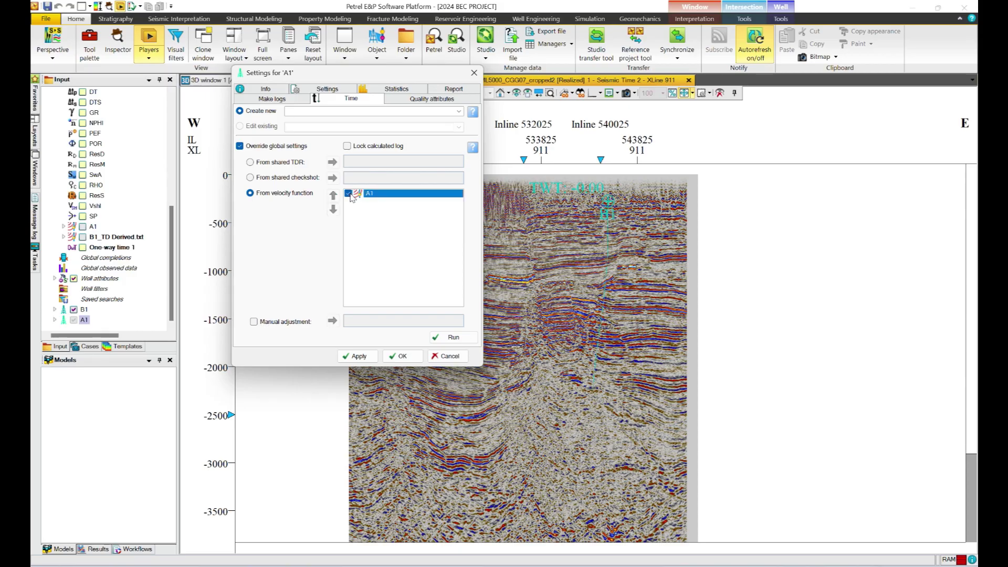
click(447, 340)
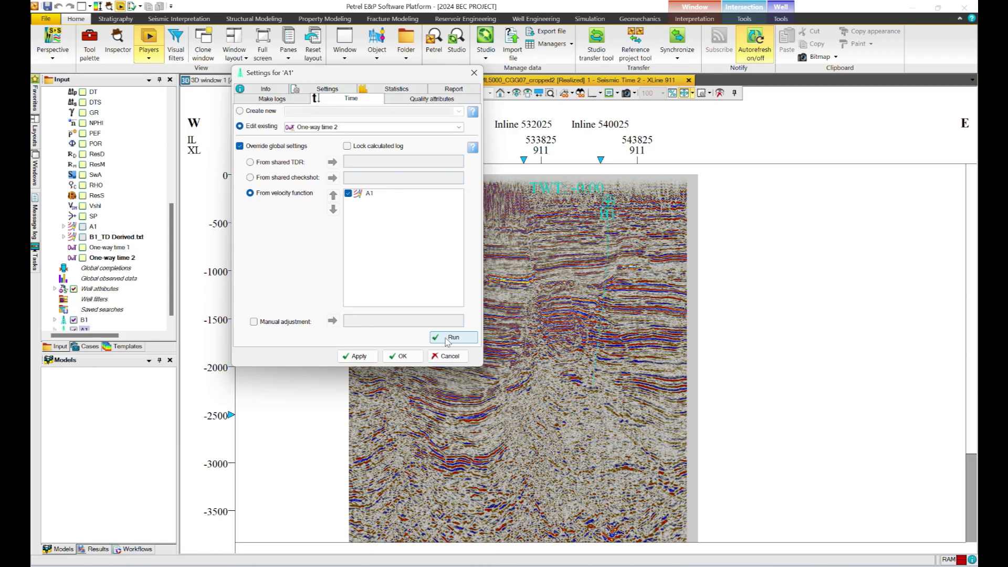
click(363, 359)
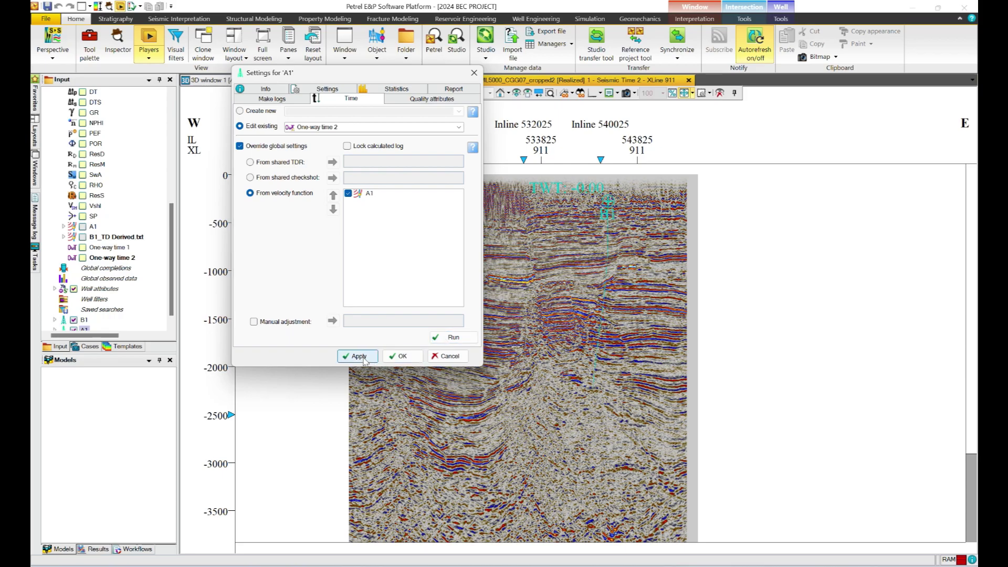
click(400, 357)
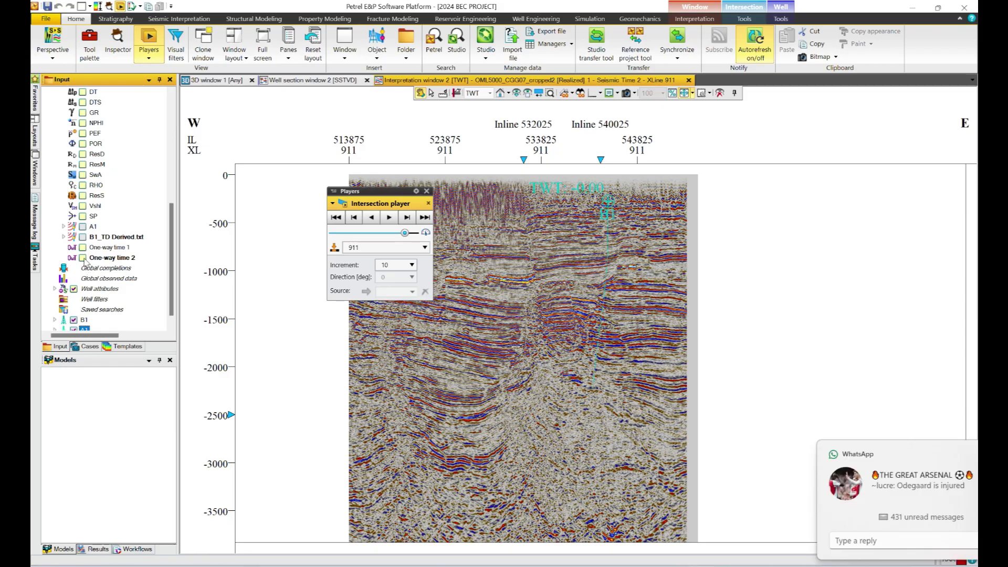
click(83, 257)
click(83, 258)
click(82, 258)
click(83, 257)
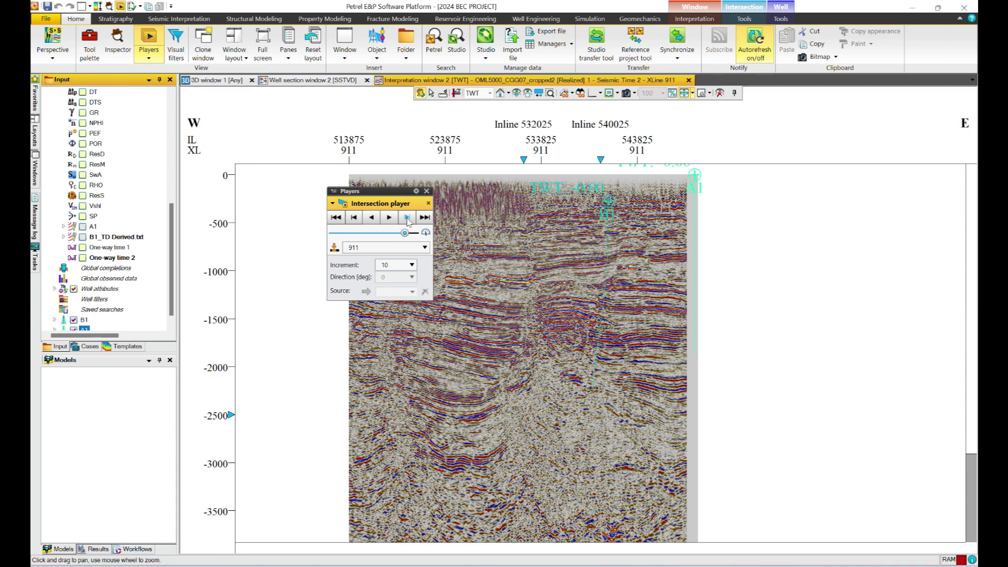
drag(404, 233, 398, 233)
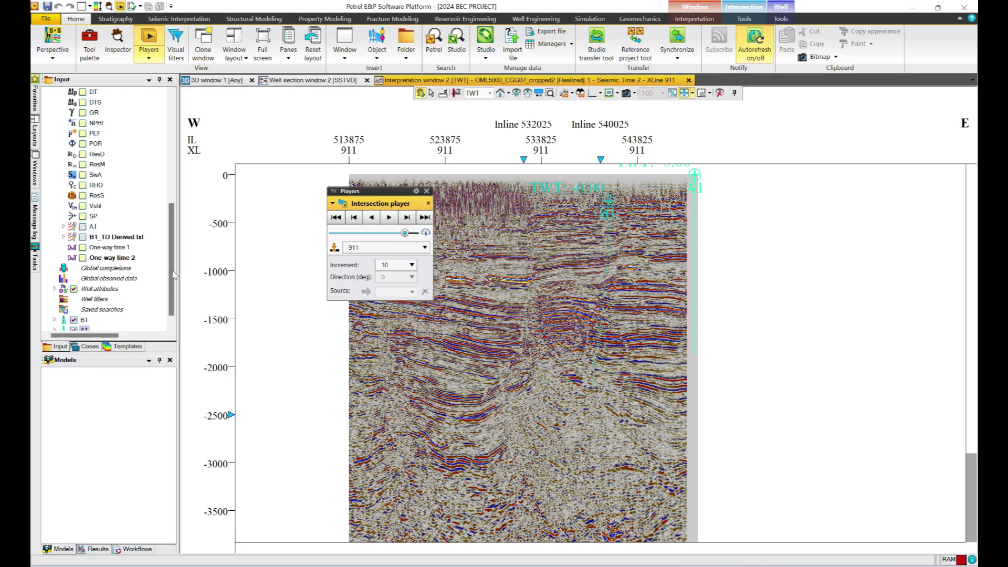
Display the One-way time 1 and One-way time 2 logs along the wells on the seismic section and close the intersection player.
scroll(175, 274, down, 1)
click(83, 237)
click(83, 247)
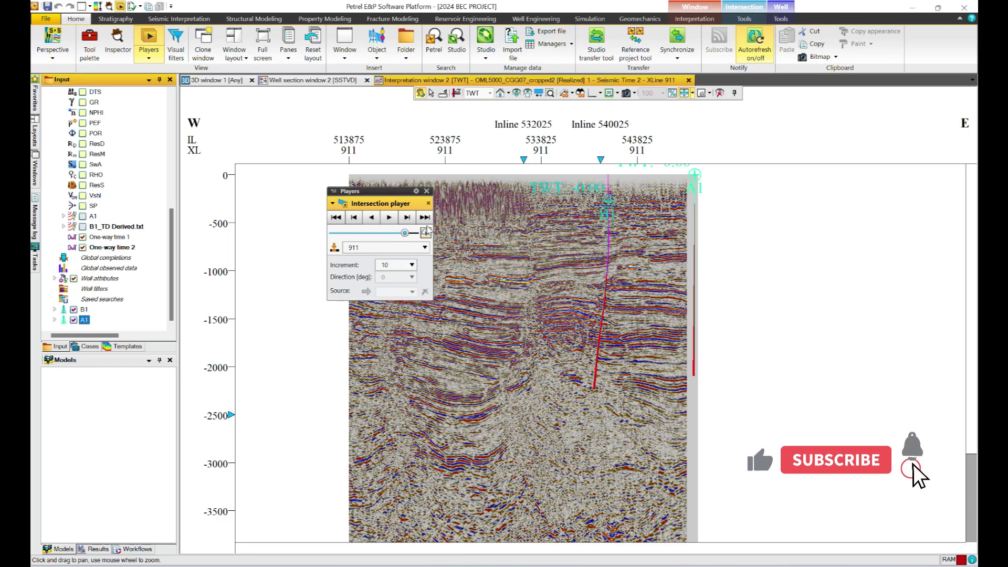
click(426, 191)
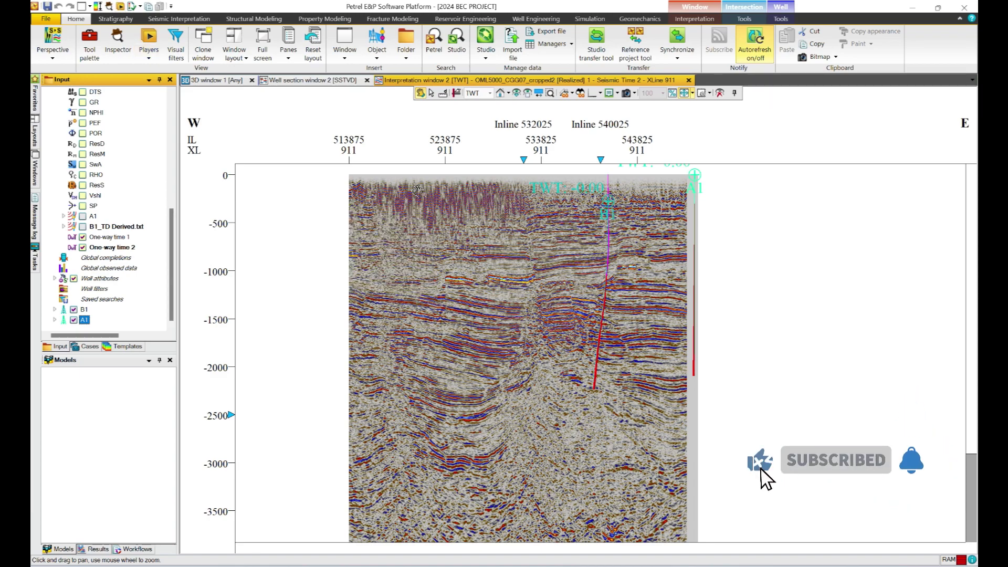
Switch to Well section window 2 and add the Well correlation tools to the tool palette.
click(318, 80)
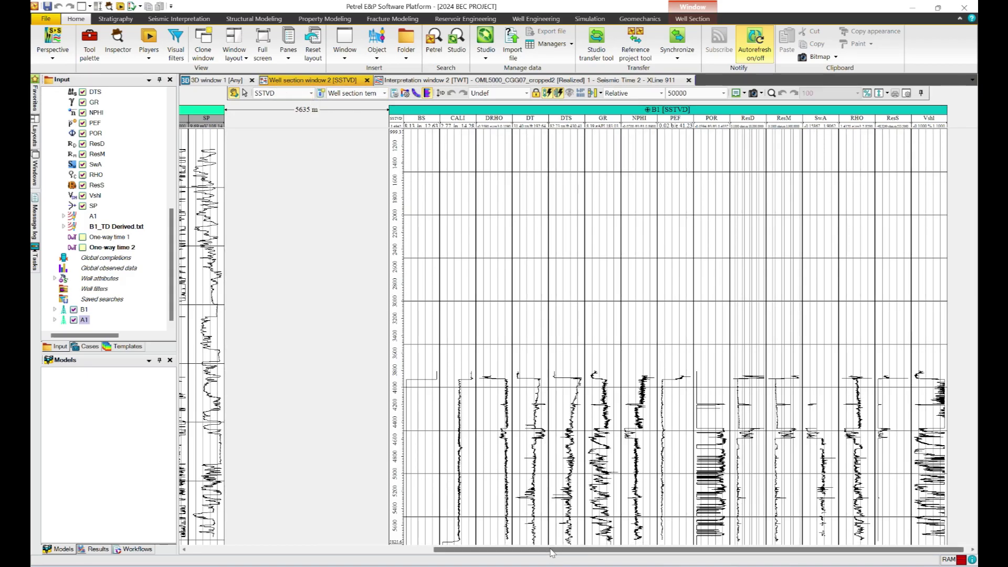
drag(552, 553, 306, 553)
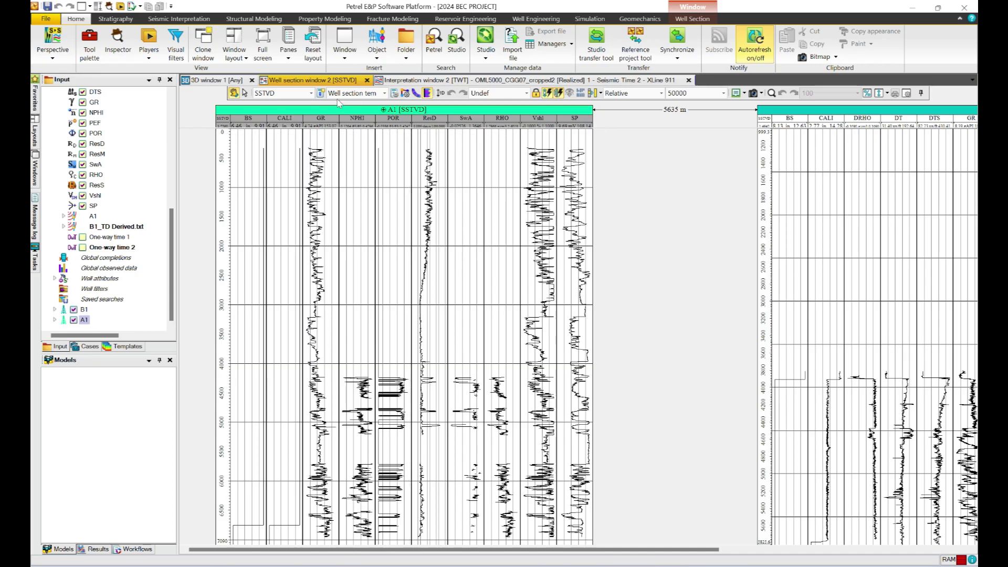
click(90, 42)
drag(460, 291, 693, 231)
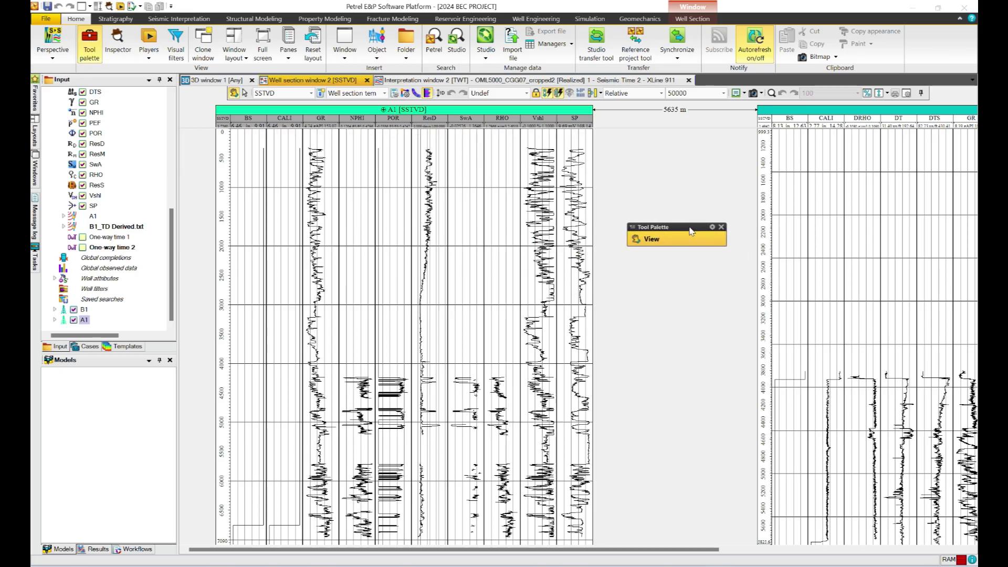
click(635, 230)
click(634, 231)
click(634, 230)
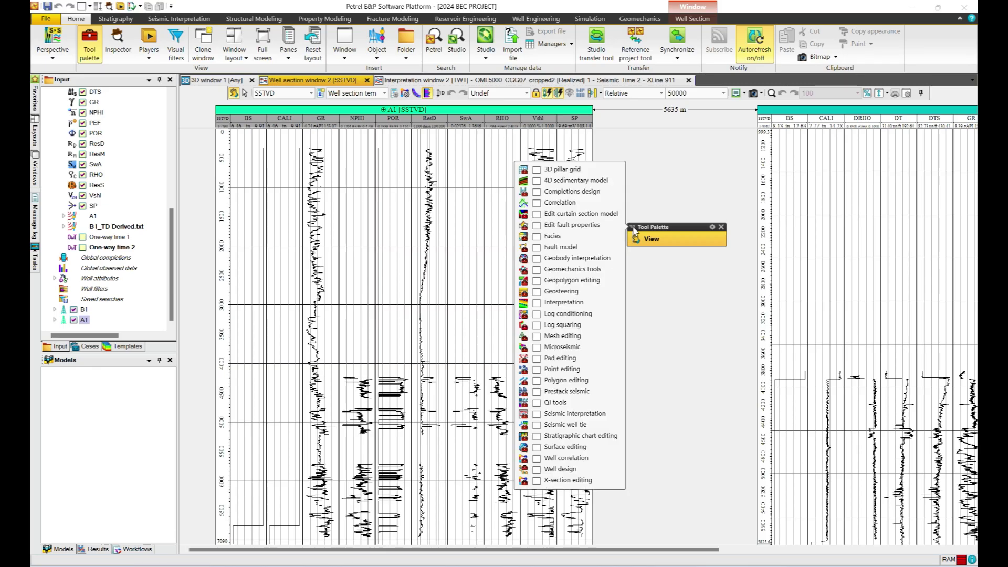
click(537, 459)
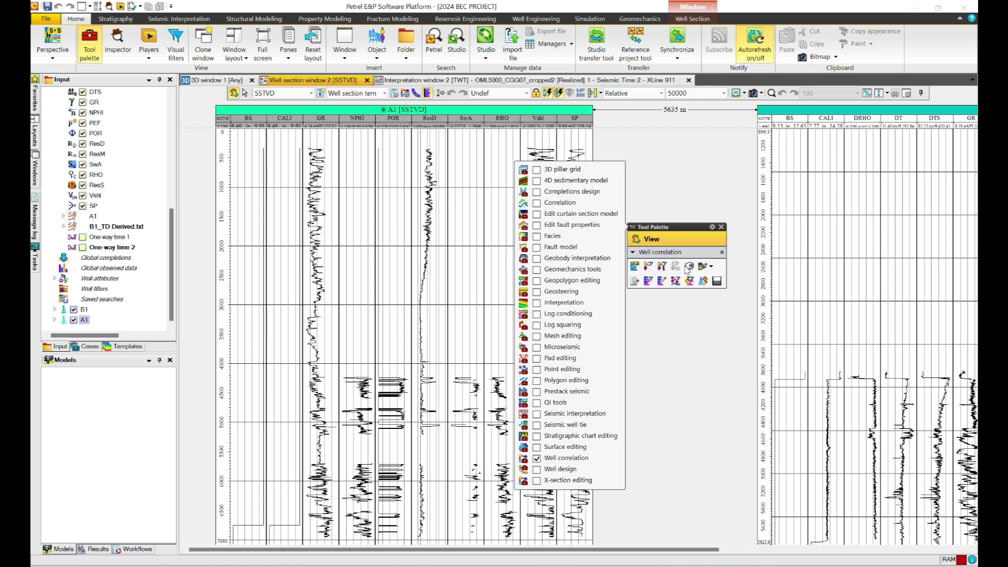
click(649, 228)
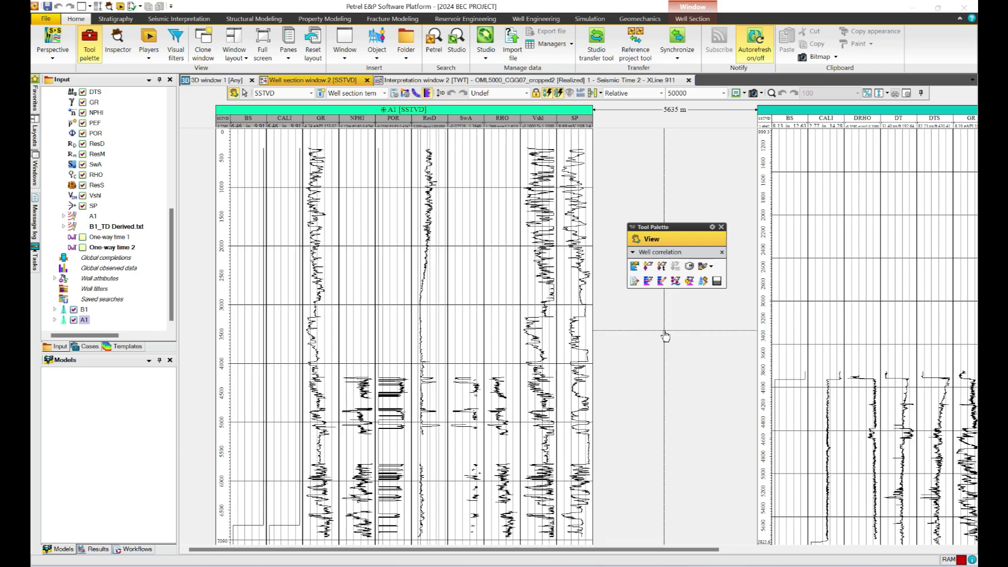
Apply Curve fill to well B1's ResD, ResM, GR, NPHI and DRHO logs.
drag(534, 553, 875, 550)
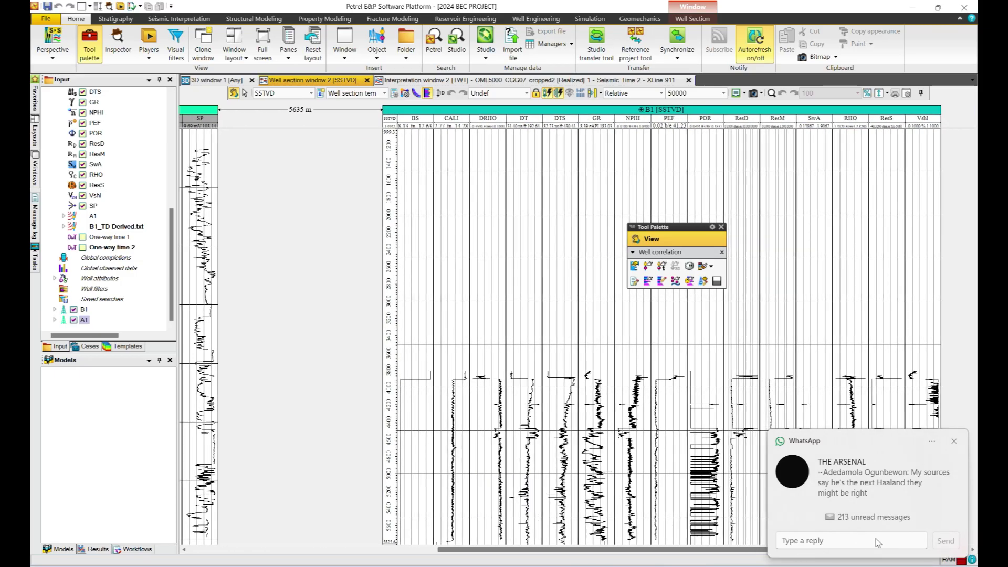
click(954, 443)
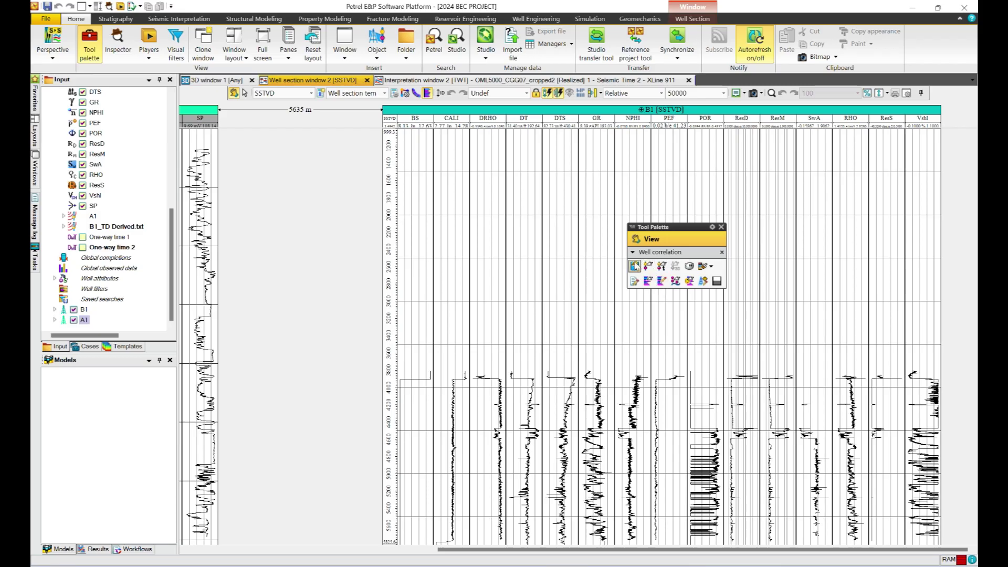
click(636, 268)
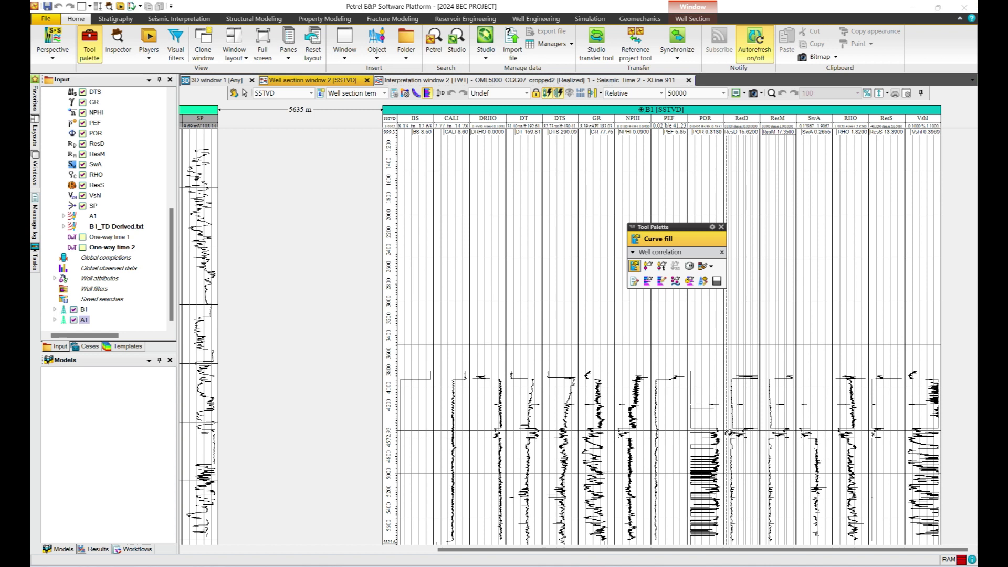
click(729, 434)
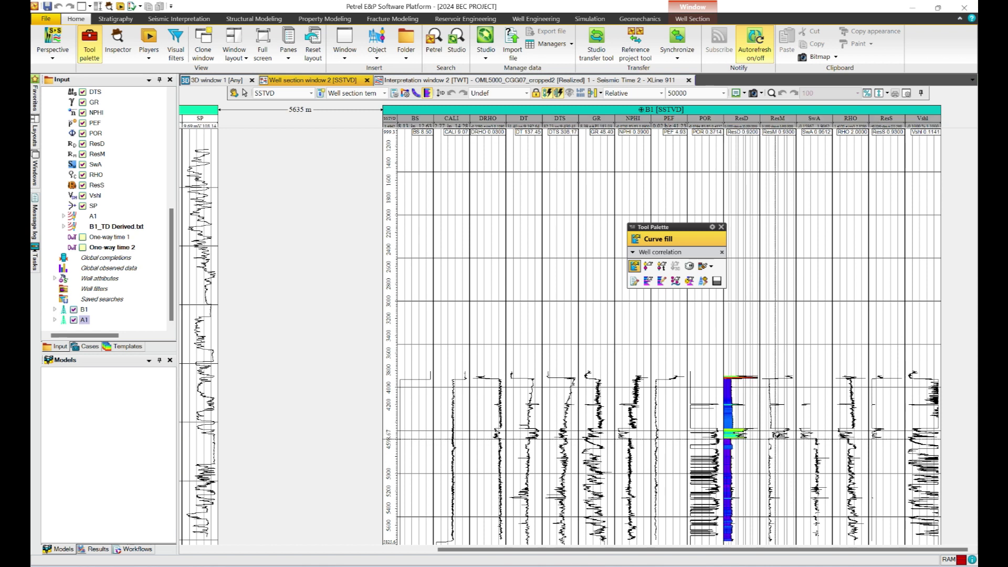
click(769, 433)
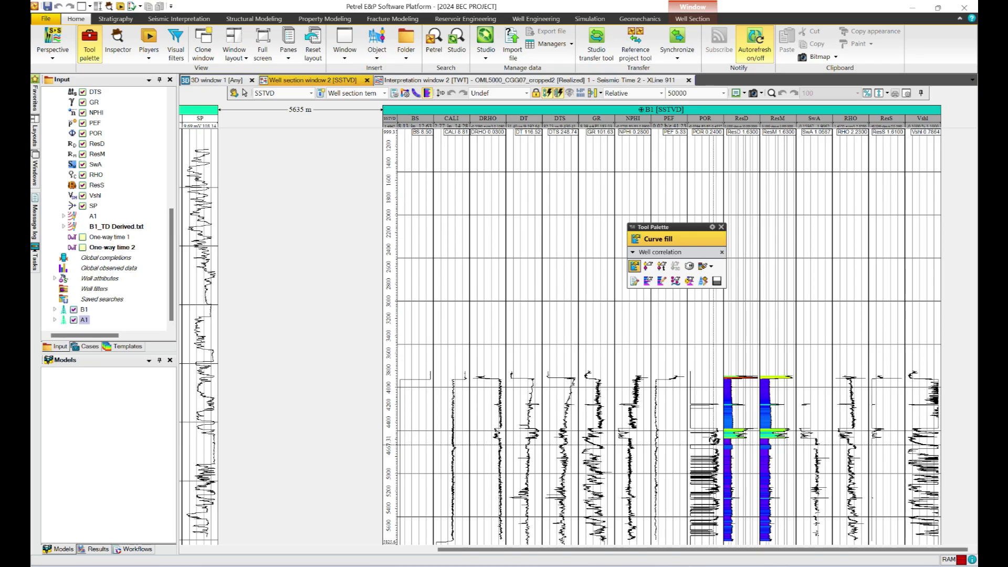
click(587, 418)
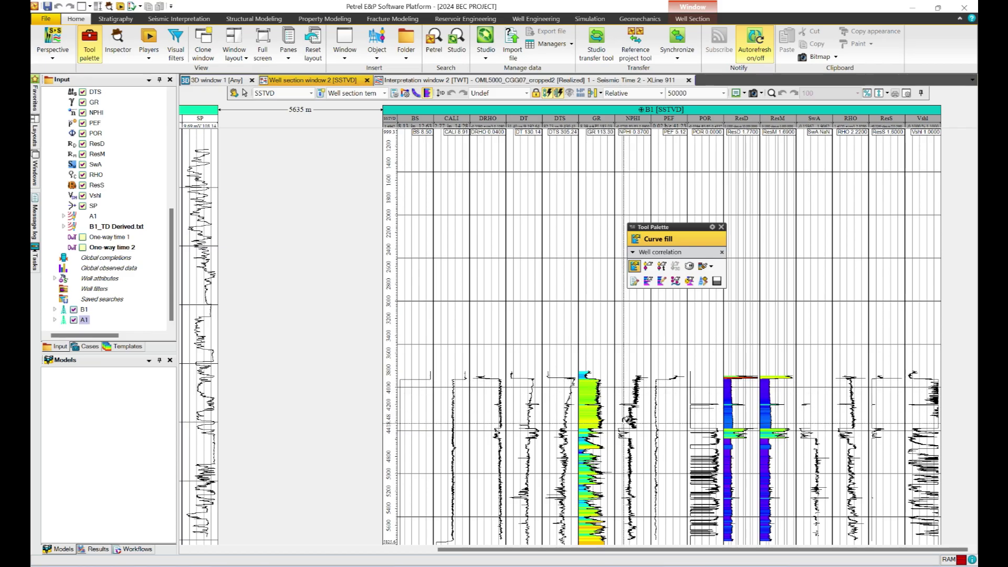
click(627, 420)
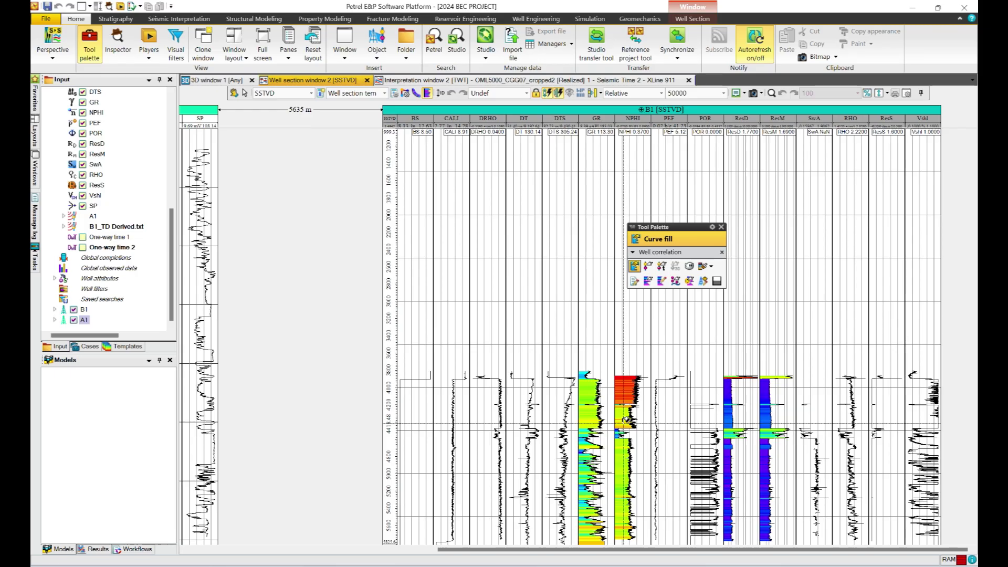
click(494, 418)
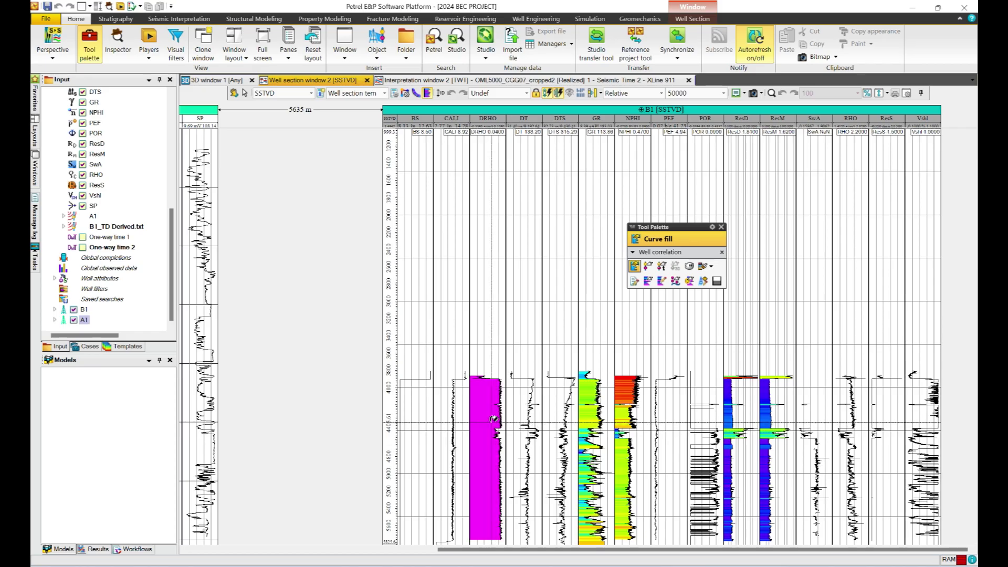
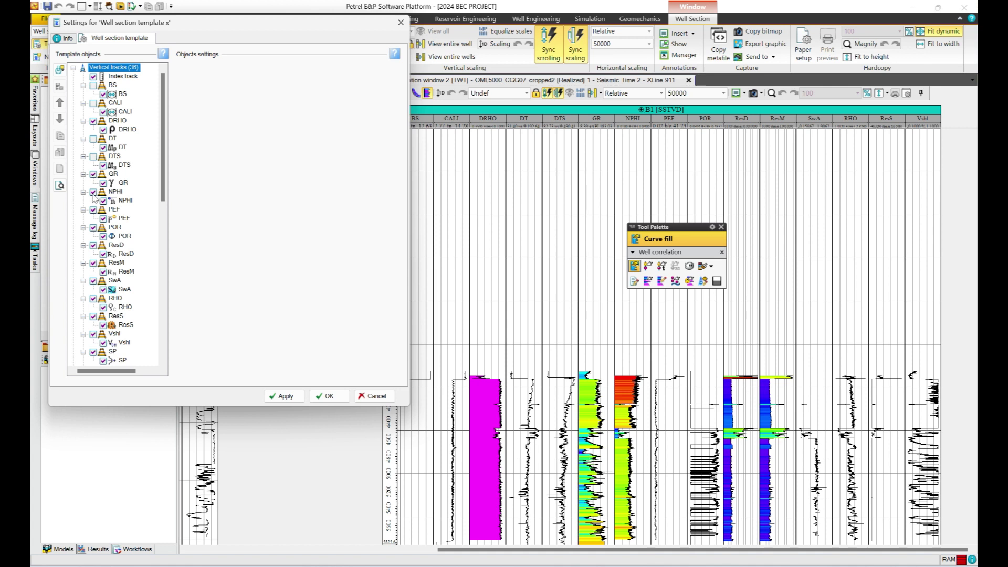
Hide the PEF, POR, SwA, RHO, Vshl and SP tracks in the well section template.
click(93, 209)
click(93, 228)
click(93, 228)
click(93, 281)
click(93, 299)
drag(166, 198, 166, 246)
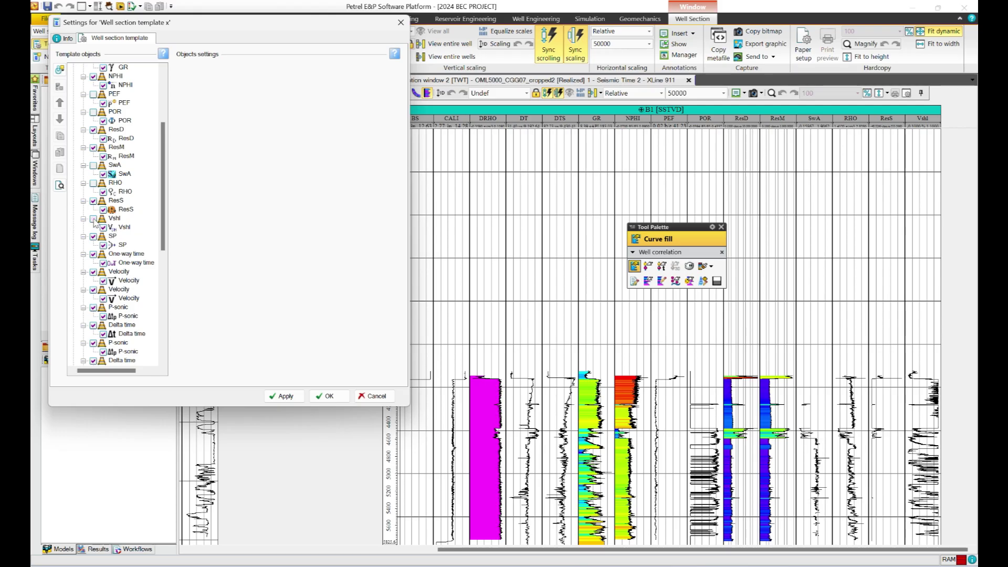
click(93, 236)
Hide both seismic, both acoustic impedance and the reflection coefficient tracks, plus the delta time, velocity, general time and P-sonic tracks directly above, and apply the template.
drag(164, 245, 164, 350)
click(94, 326)
click(93, 309)
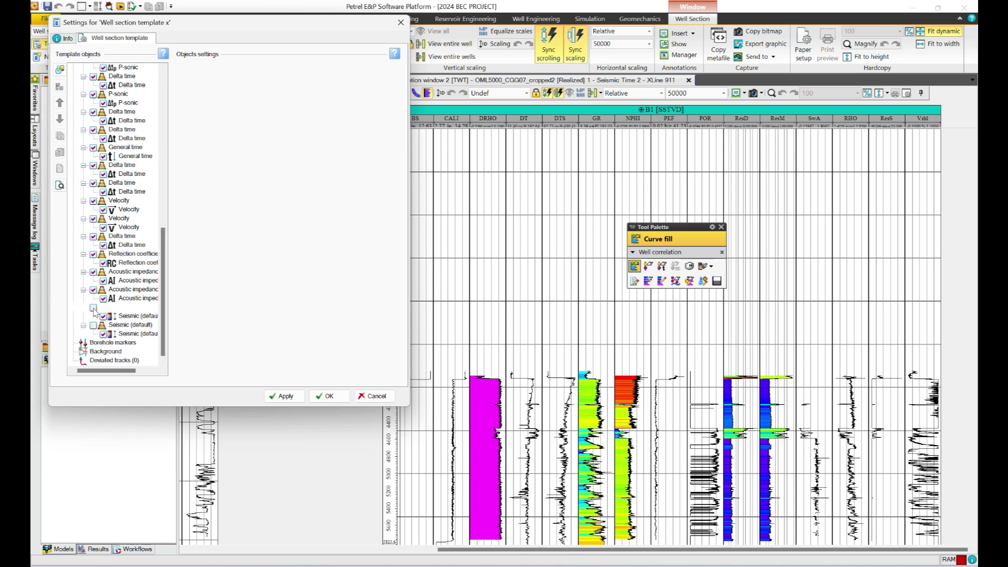
click(94, 291)
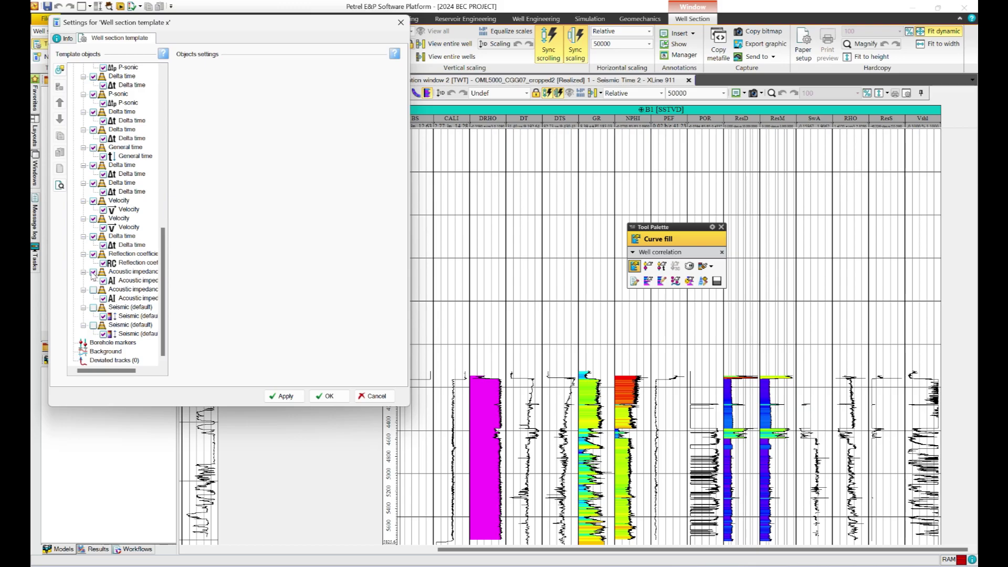
click(93, 272)
click(93, 254)
click(93, 237)
click(94, 219)
click(93, 201)
click(93, 183)
click(93, 165)
click(94, 148)
click(93, 130)
click(93, 113)
click(94, 95)
click(284, 397)
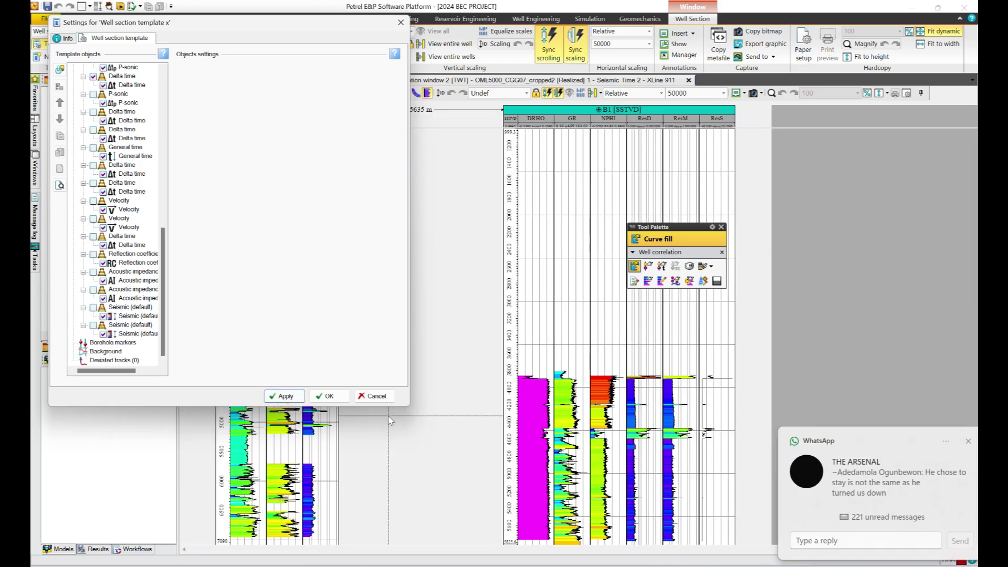
drag(313, 24, 732, 130)
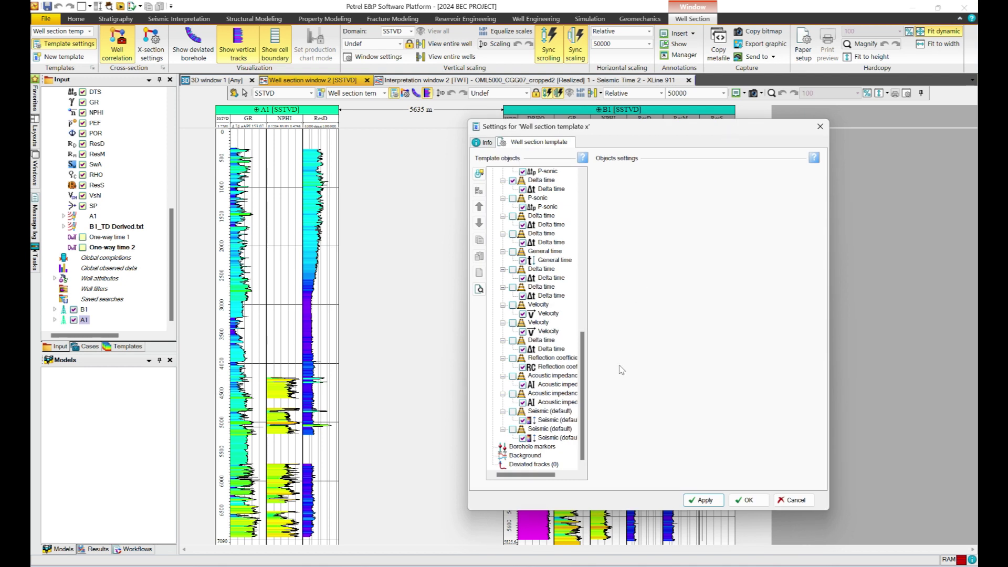
Accept the well section template and create a Horizon 1 well top at about 4800 m in A1 and 4480 m in B1.
drag(582, 402, 604, 440)
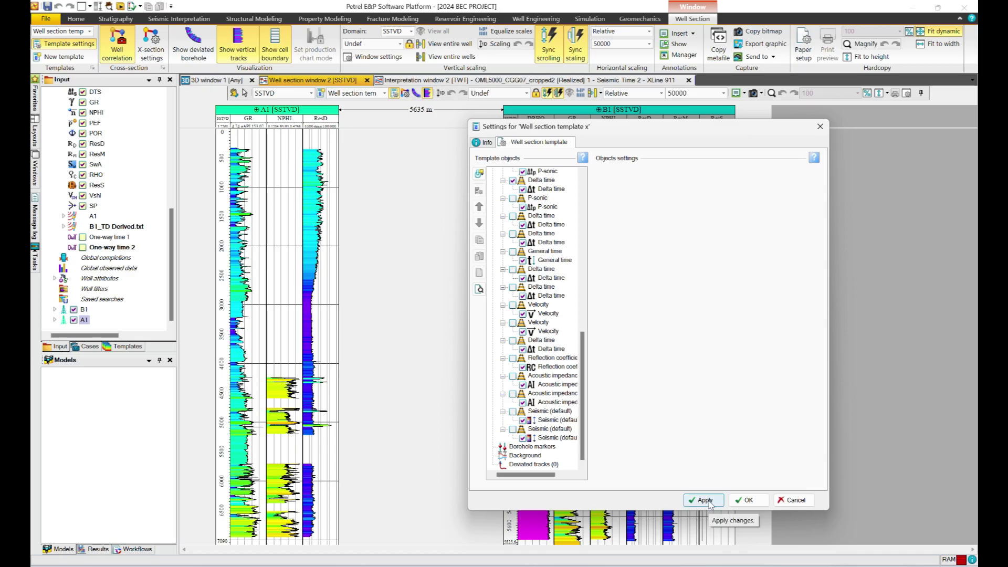
click(750, 502)
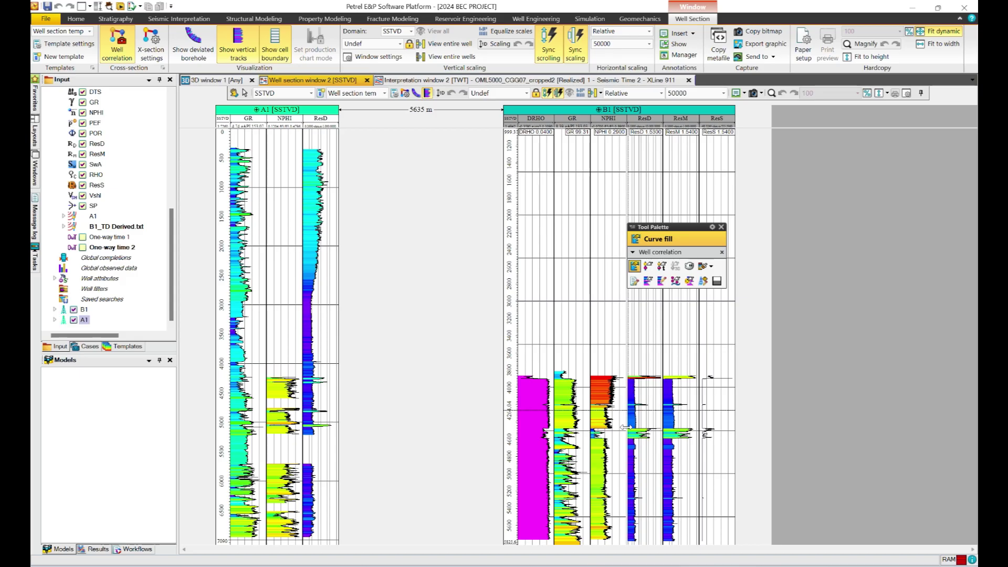
click(649, 267)
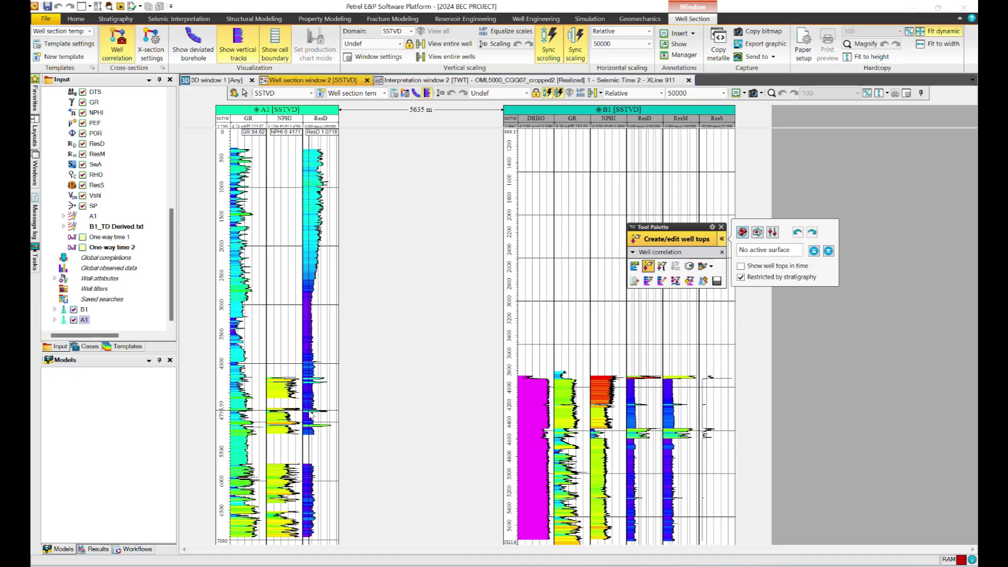
click(310, 410)
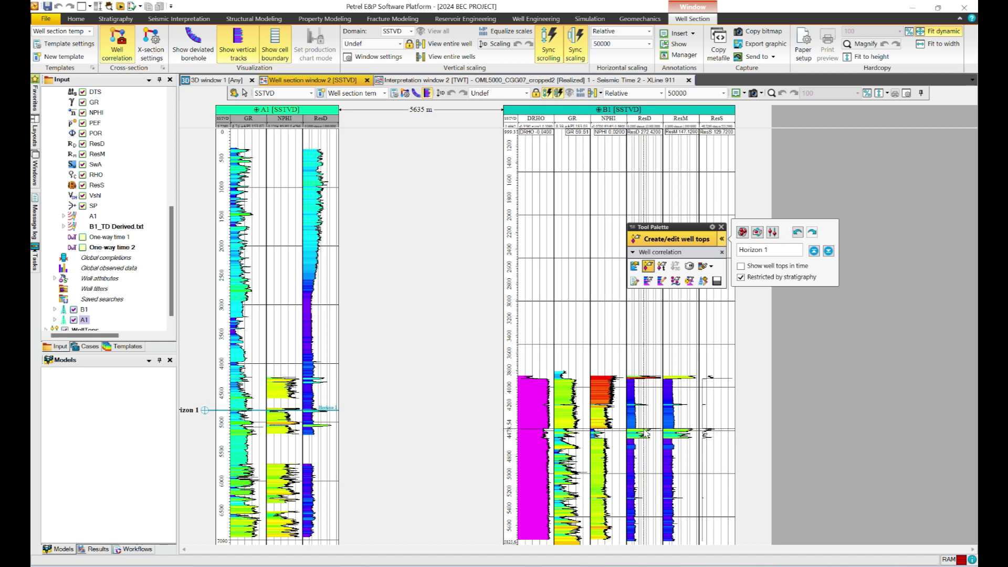
click(644, 428)
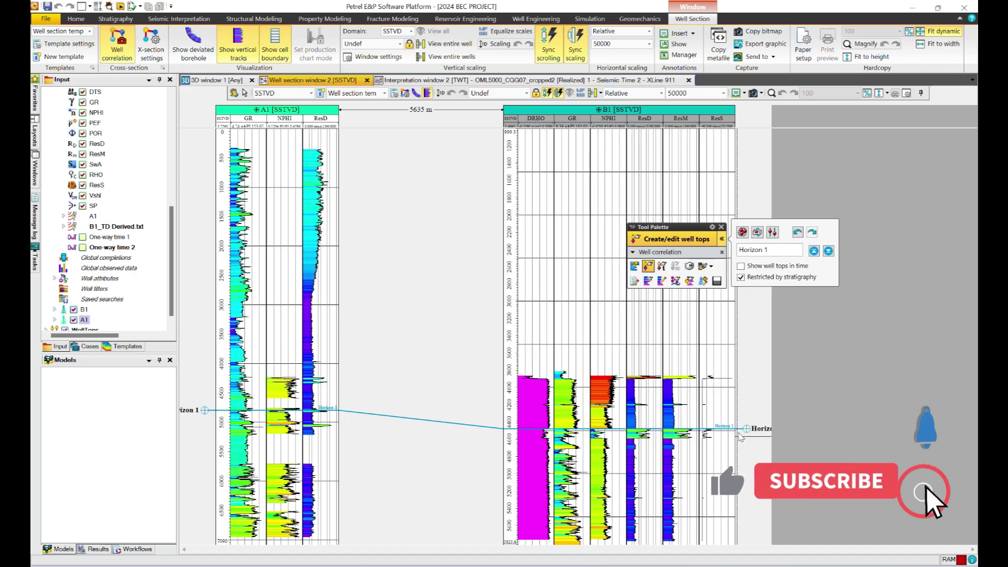
Create a second horizon well top just below the first, at about 5080 m in A1 and 4600 m in B1.
click(743, 232)
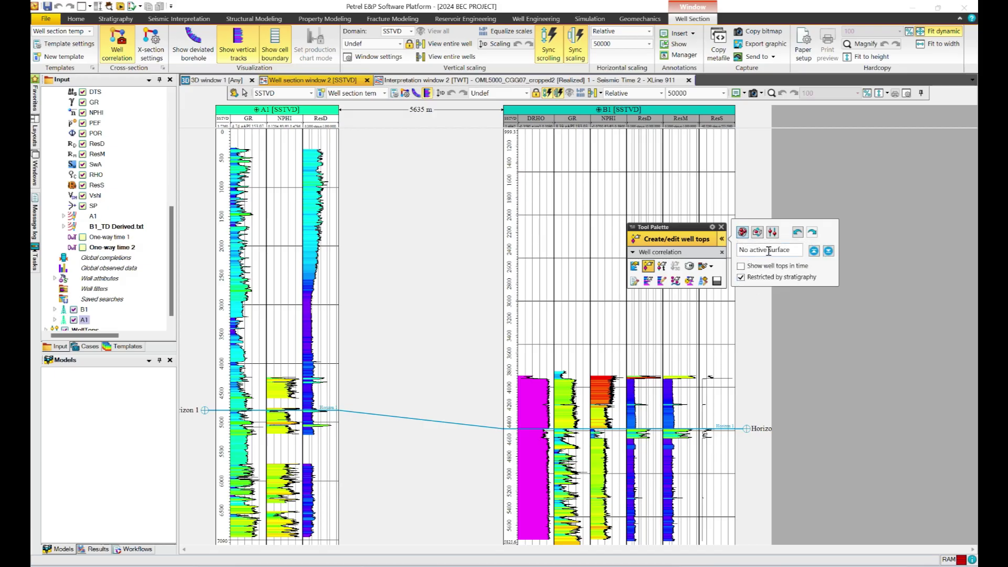
click(305, 428)
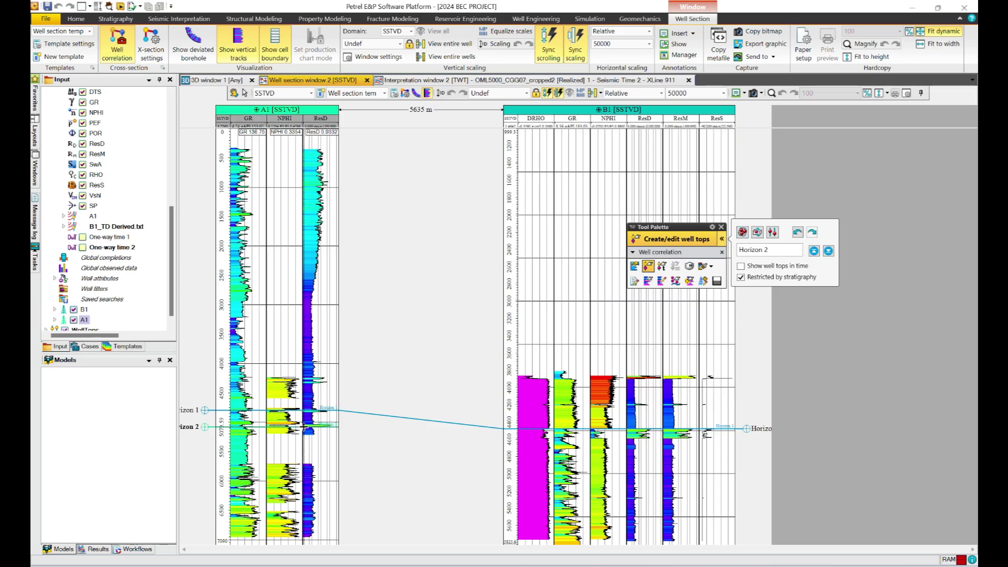
click(631, 438)
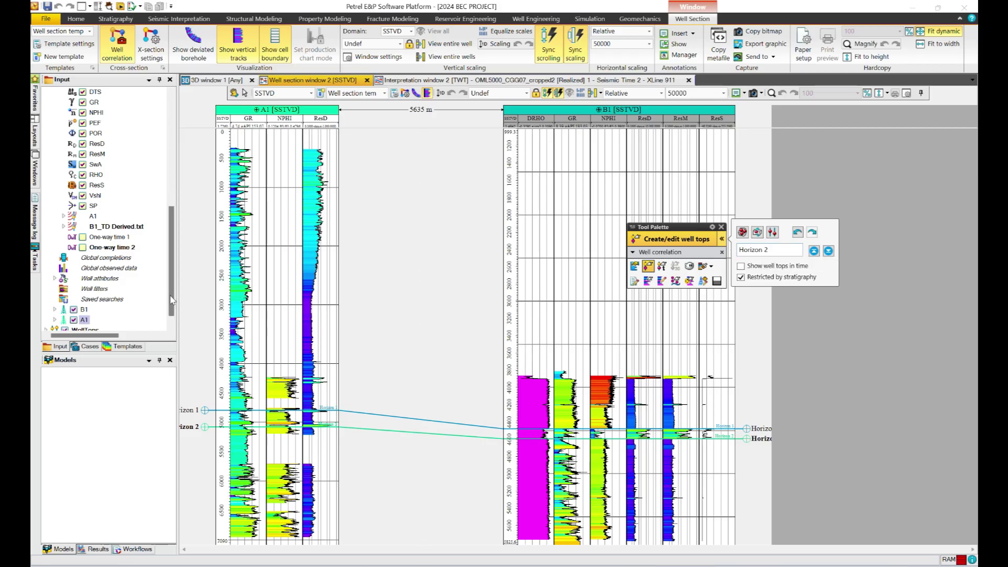
Rename Horizon 1 in the WellTops stratigraphy as TOP.
drag(172, 306, 173, 314)
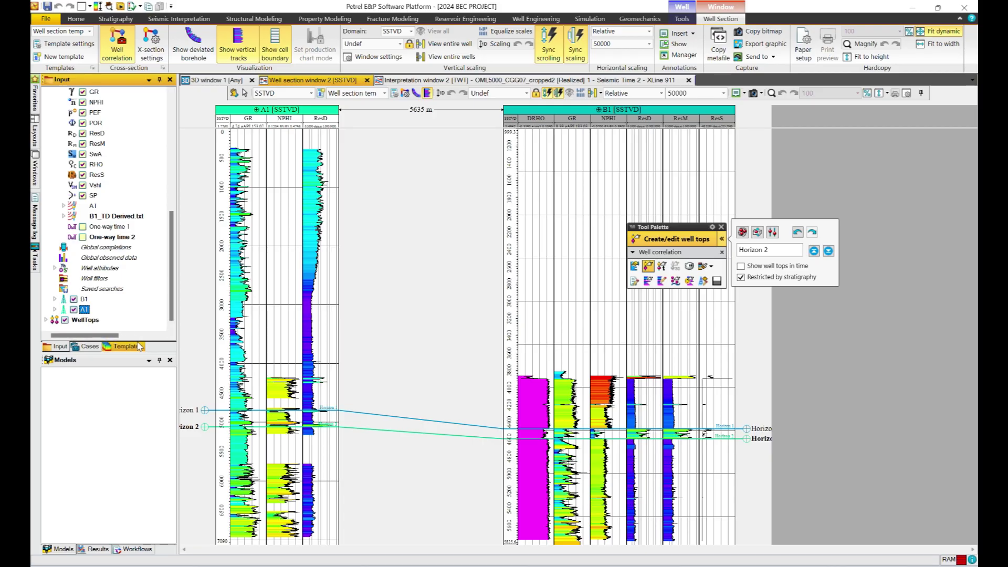
double_click(84, 320)
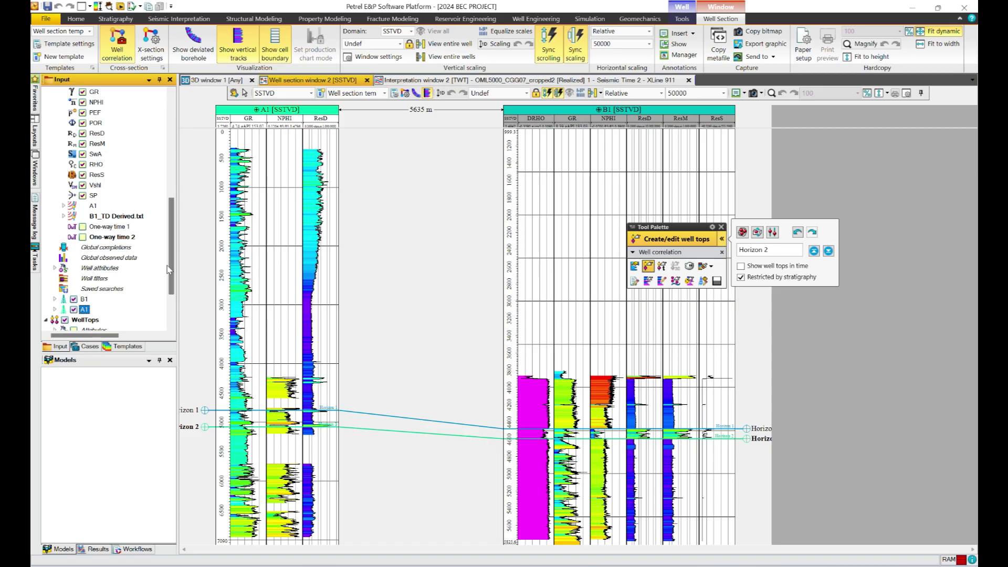
drag(173, 270, 173, 296)
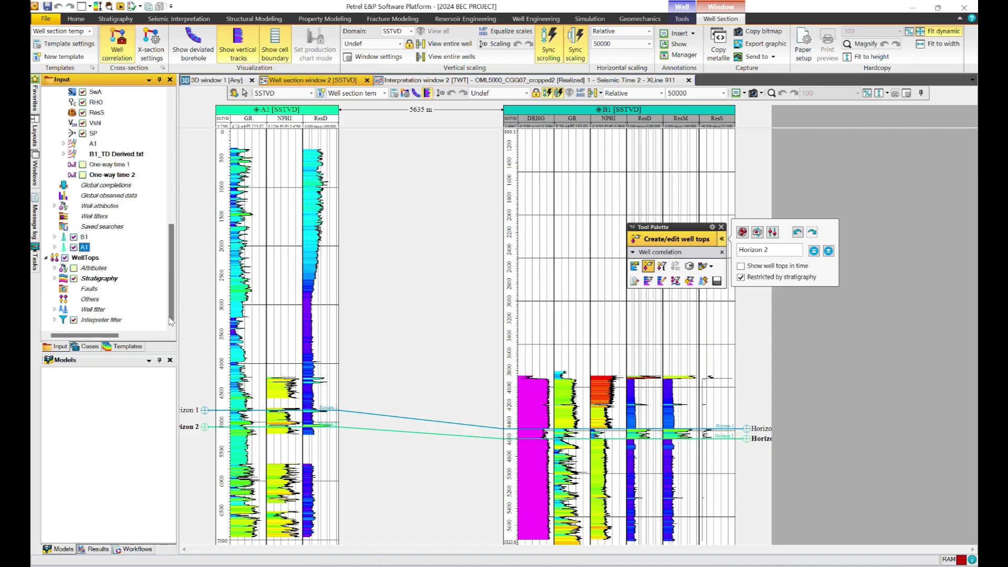
double_click(101, 279)
click(102, 290)
double_click(103, 290)
click(190, 94)
drag(189, 94, 134, 96)
text(T)
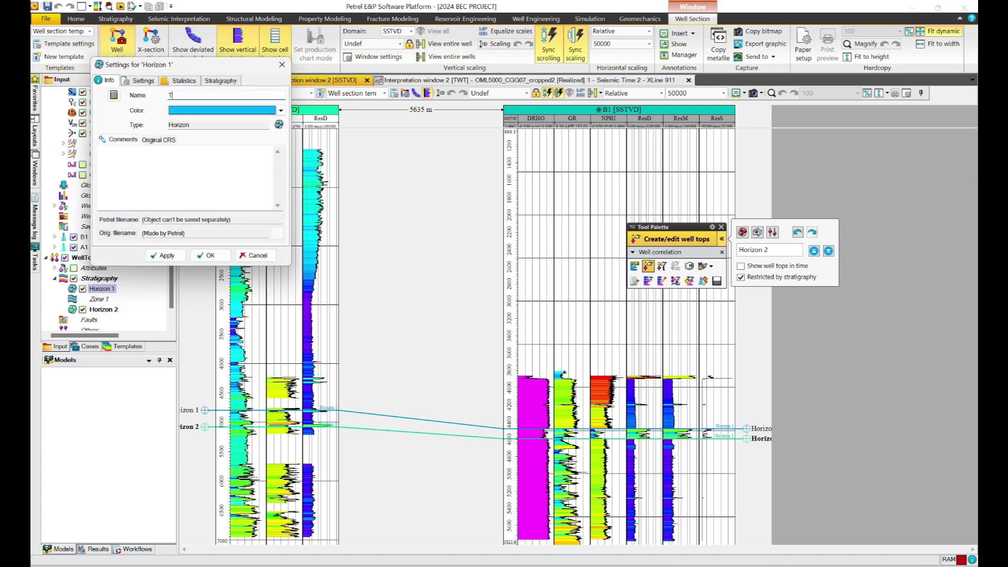
text(OP)
click(165, 255)
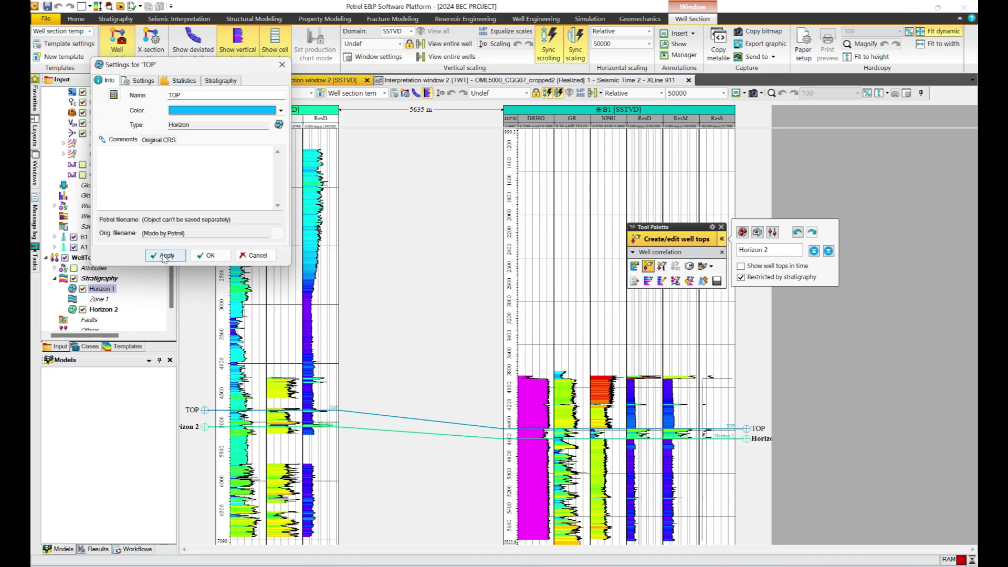
click(209, 255)
Rename Horizon 2 in the WellTops stratigraphy as BASE.
double_click(104, 309)
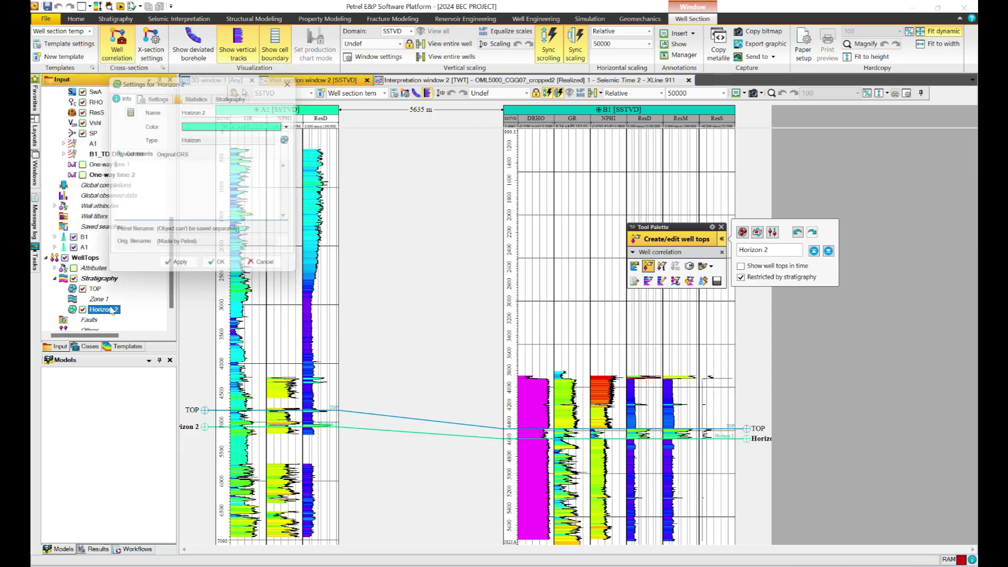
drag(222, 111, 163, 105)
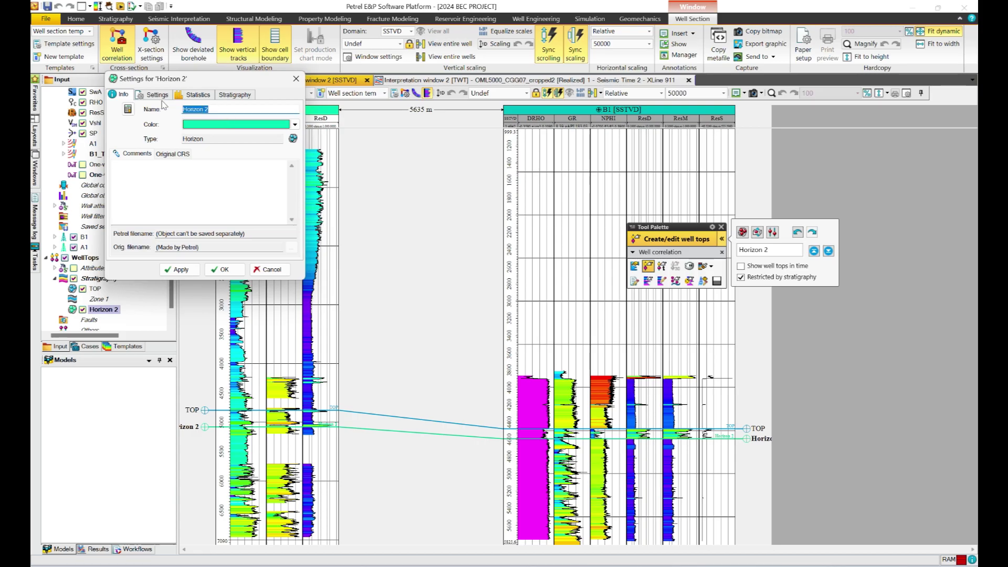
text(TO)
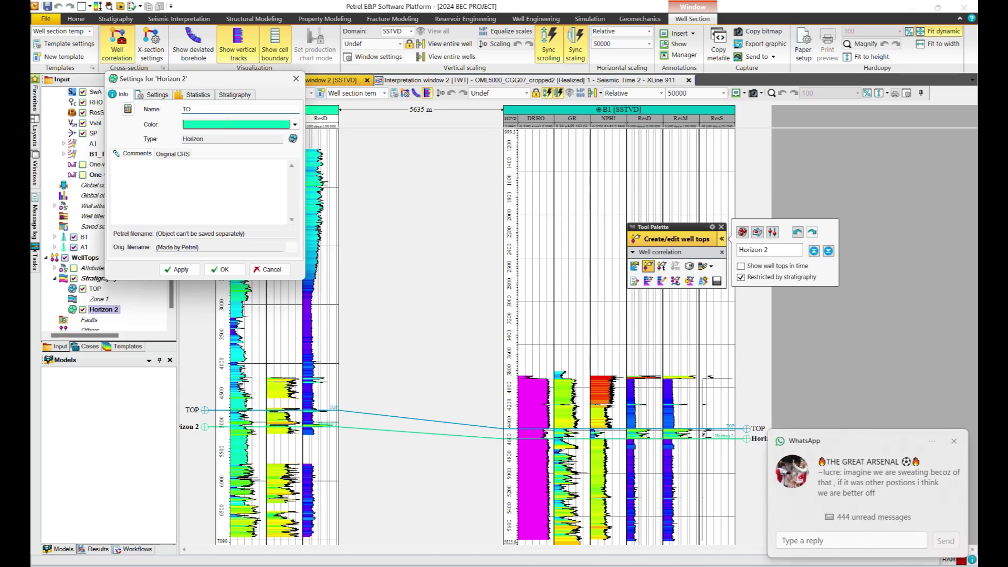
text(BASE)
click(180, 270)
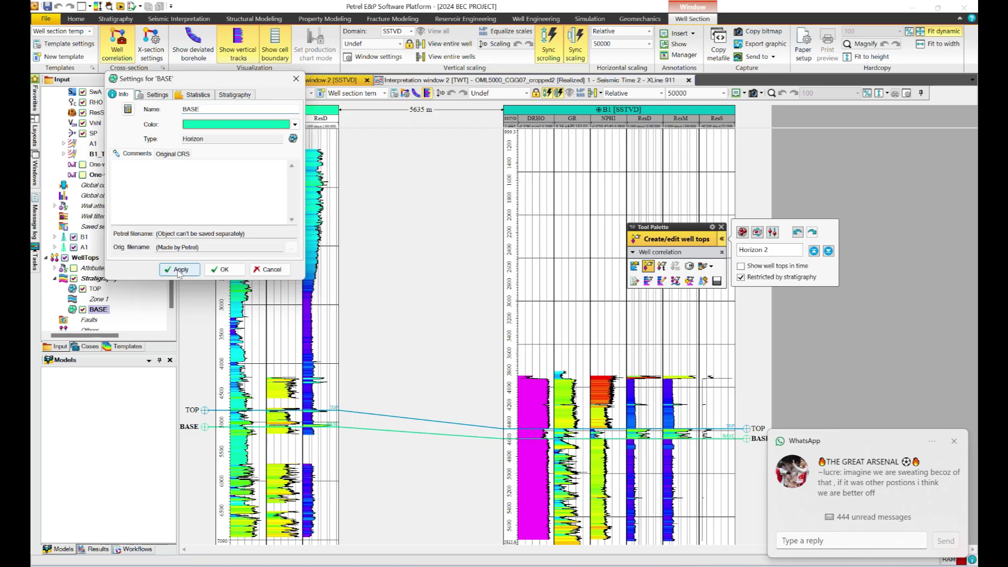
click(221, 269)
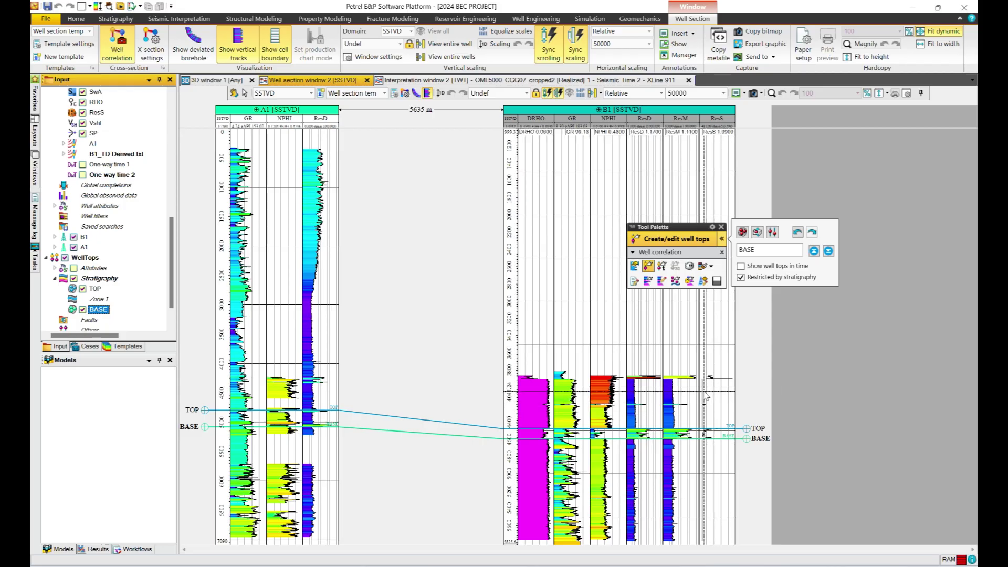
Close the tool palette and start a Seismic well tie study, keeping its dialog clear of the Input tree.
drag(693, 229, 813, 158)
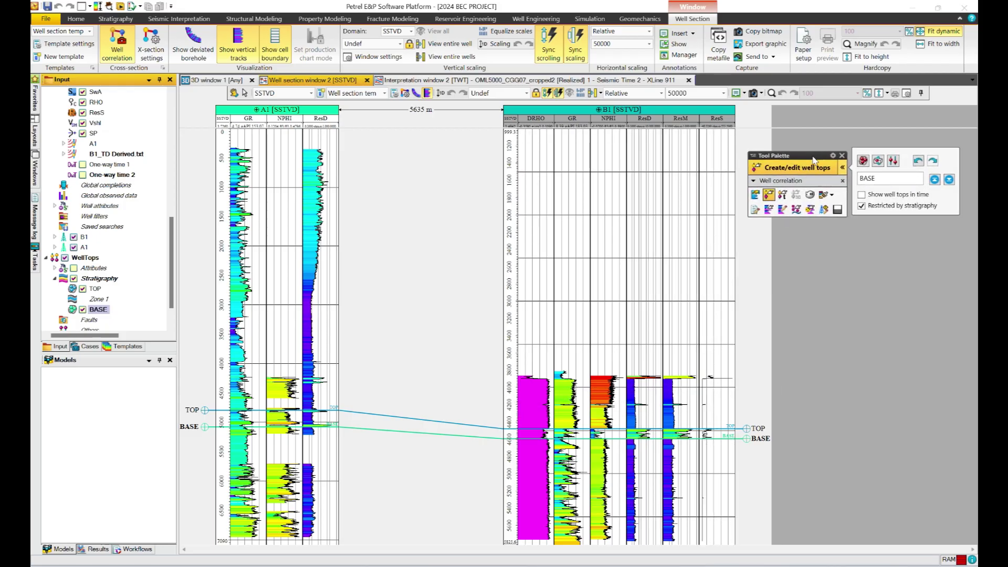
click(842, 156)
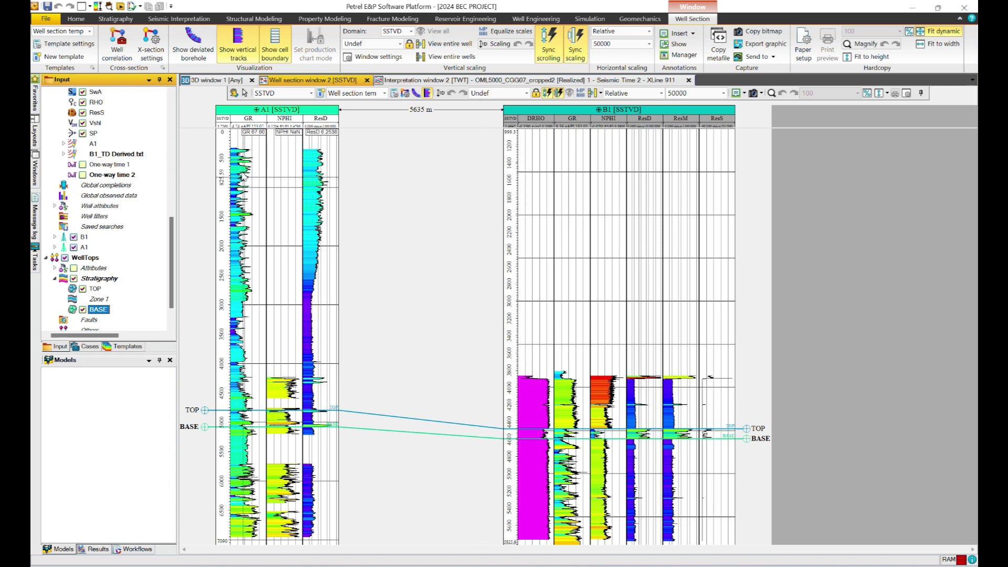
click(180, 41)
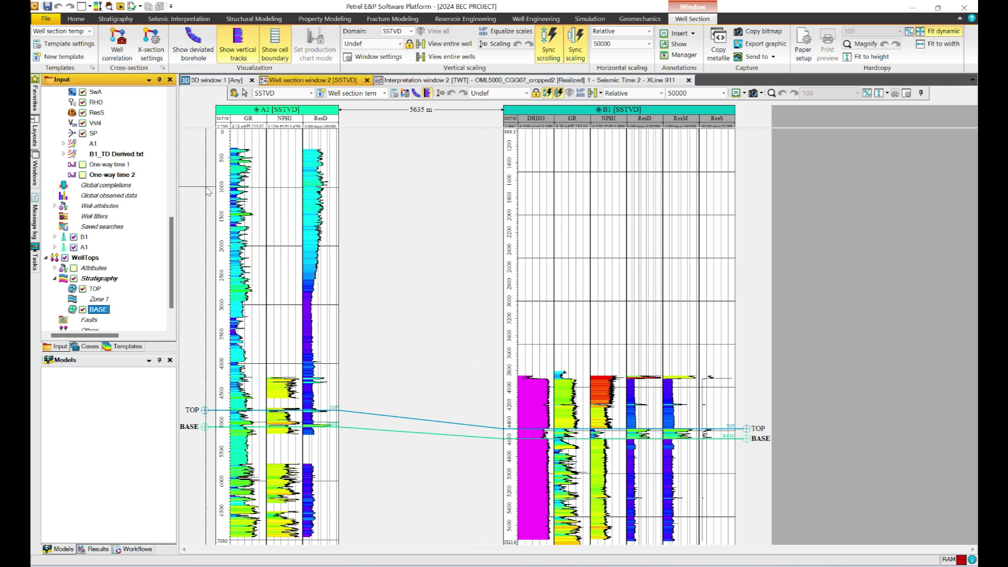
click(75, 20)
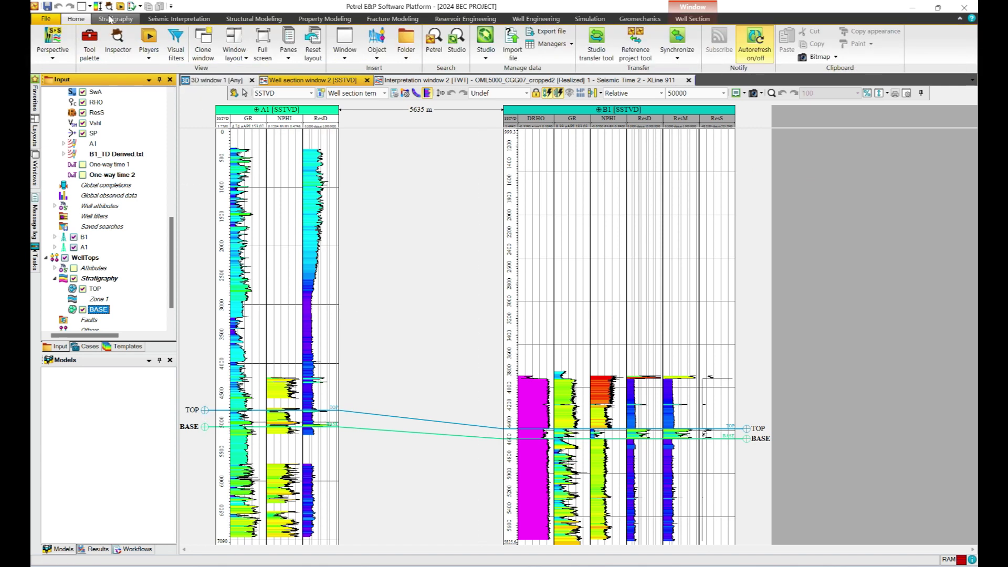
click(116, 19)
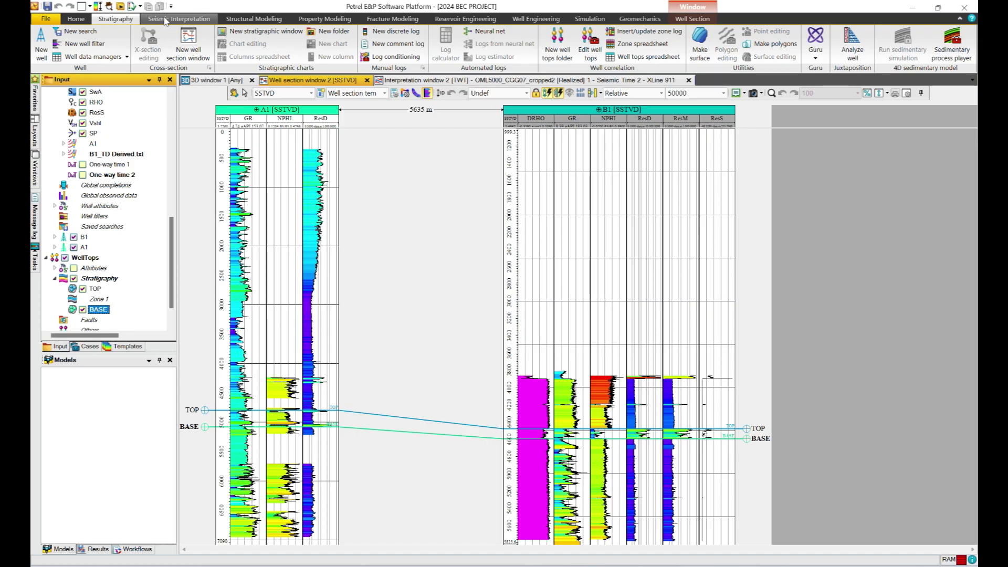
click(165, 20)
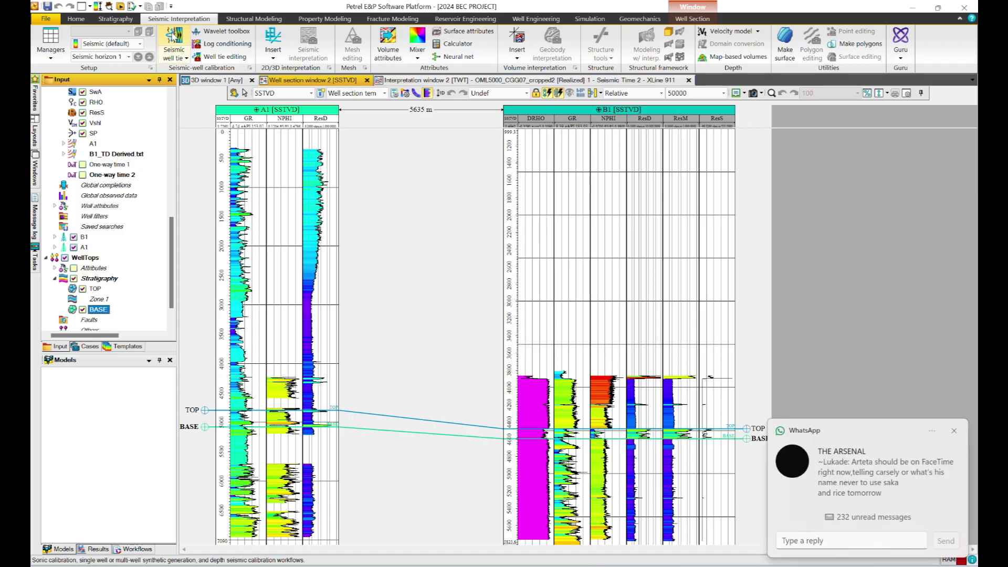
click(175, 36)
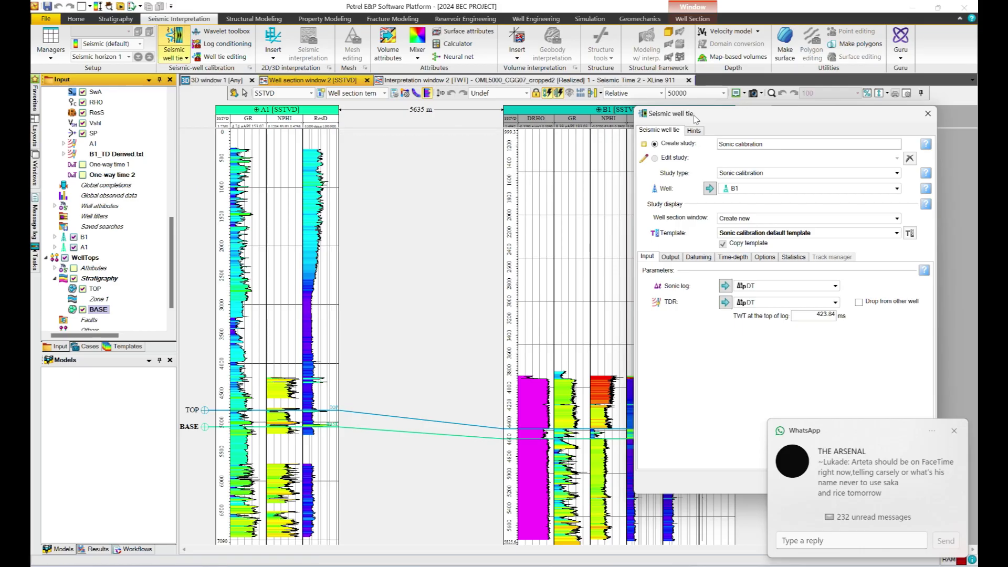
drag(759, 115, 488, 99)
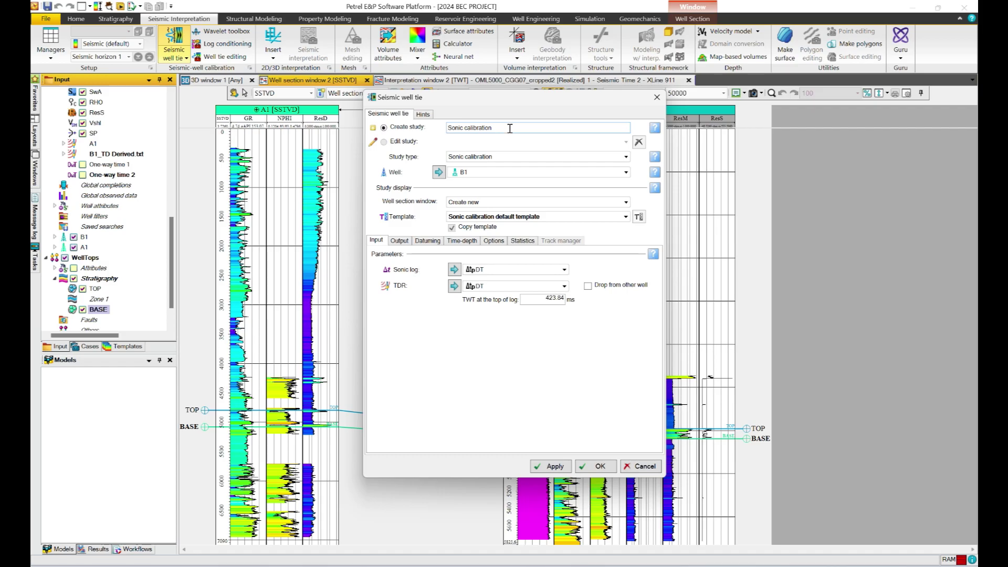
Review the study types, wells and TDR inputs available for the sonic calibration study.
click(626, 157)
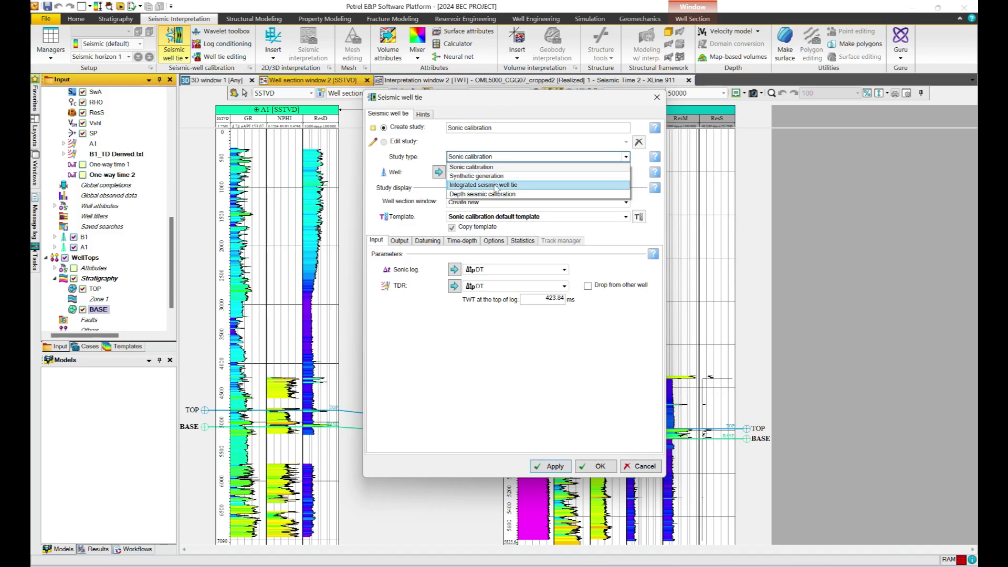
click(471, 159)
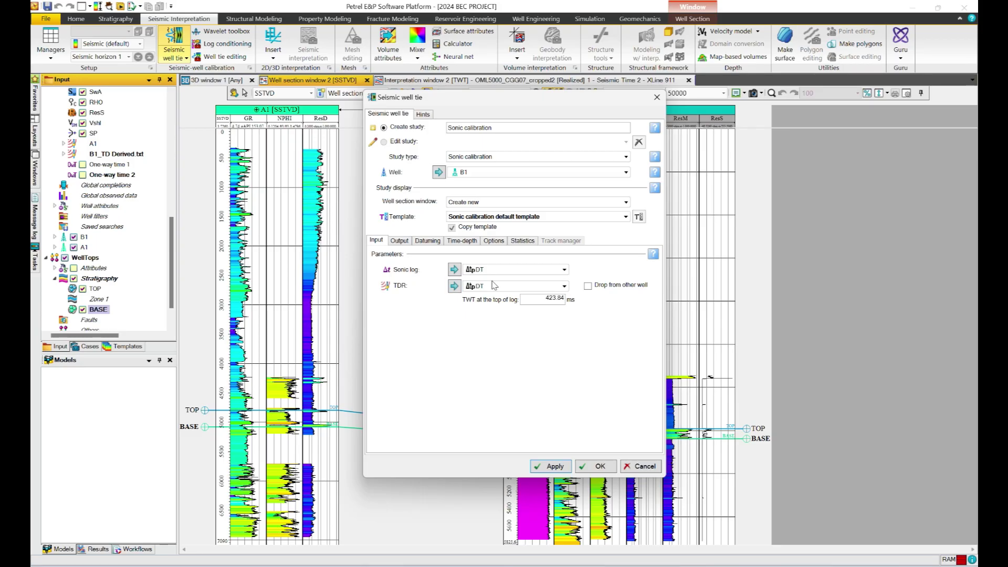
click(565, 286)
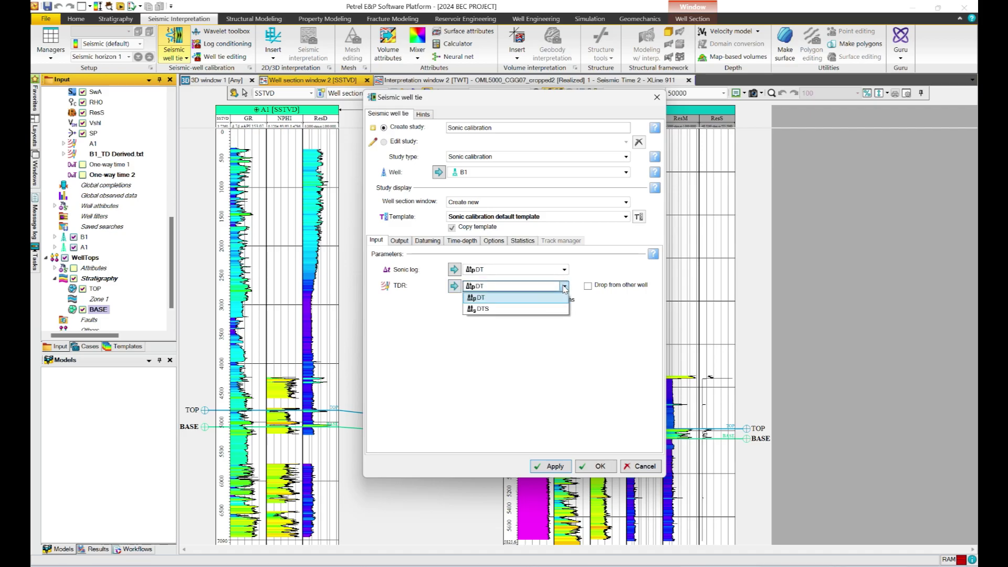
click(564, 286)
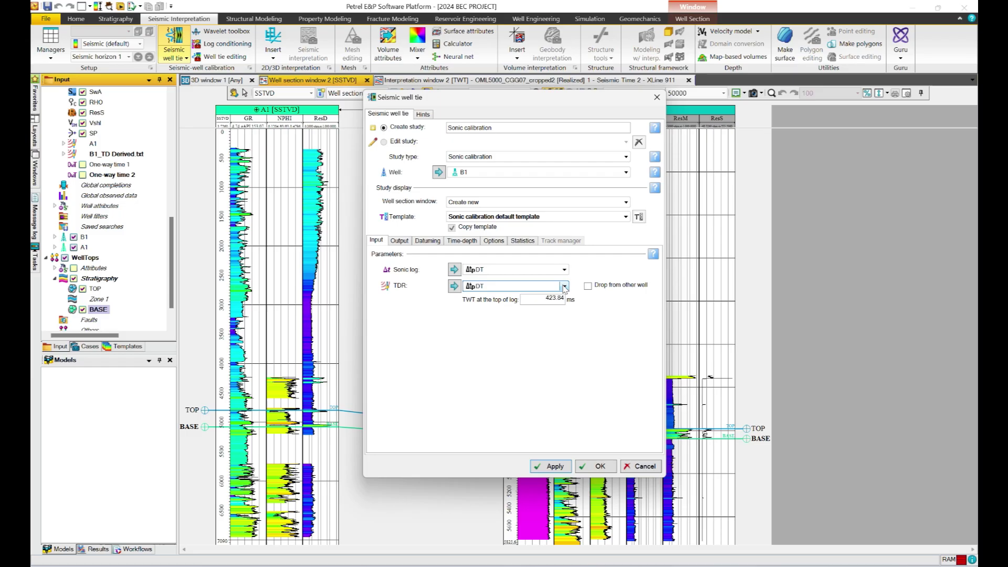
click(626, 172)
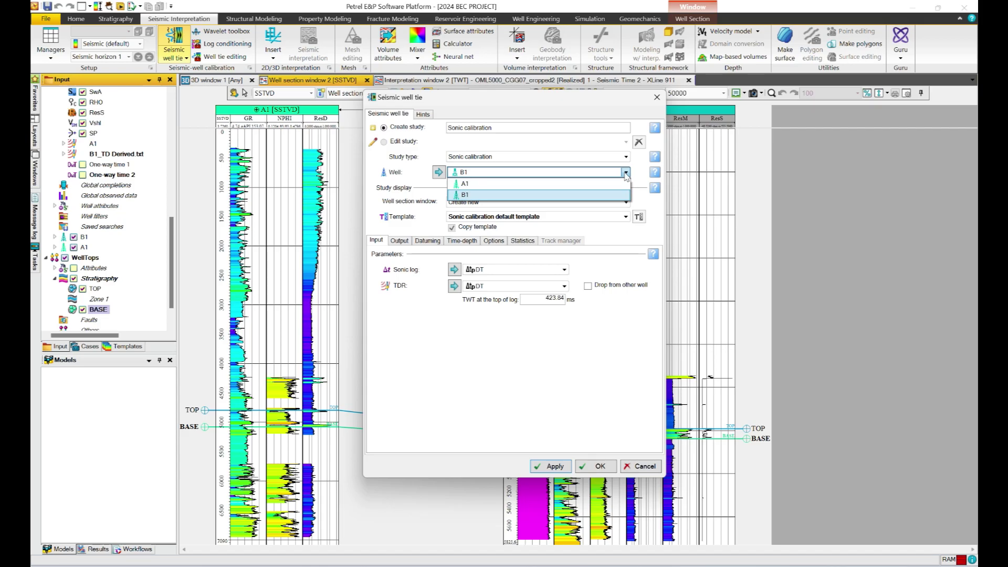
click(627, 173)
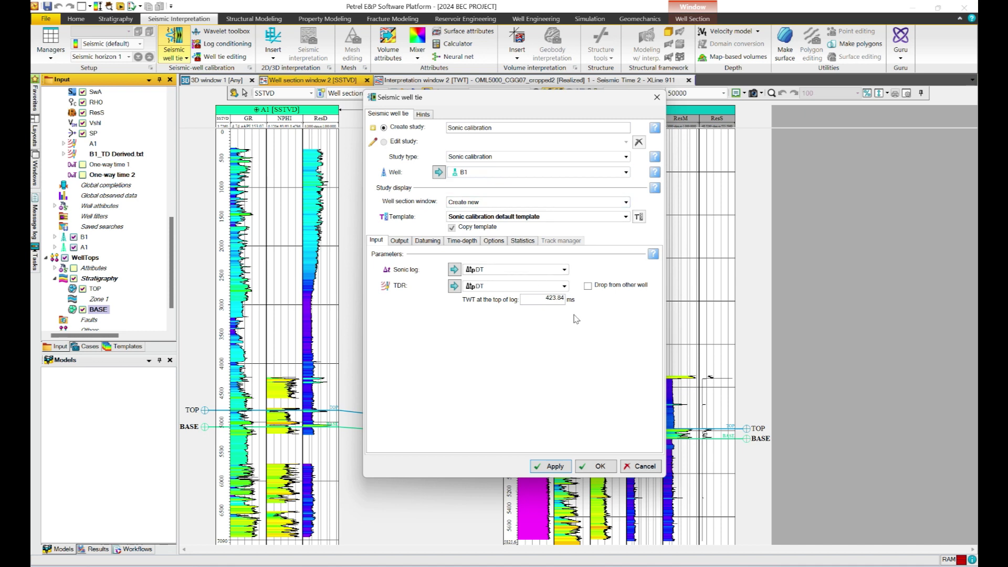
click(564, 287)
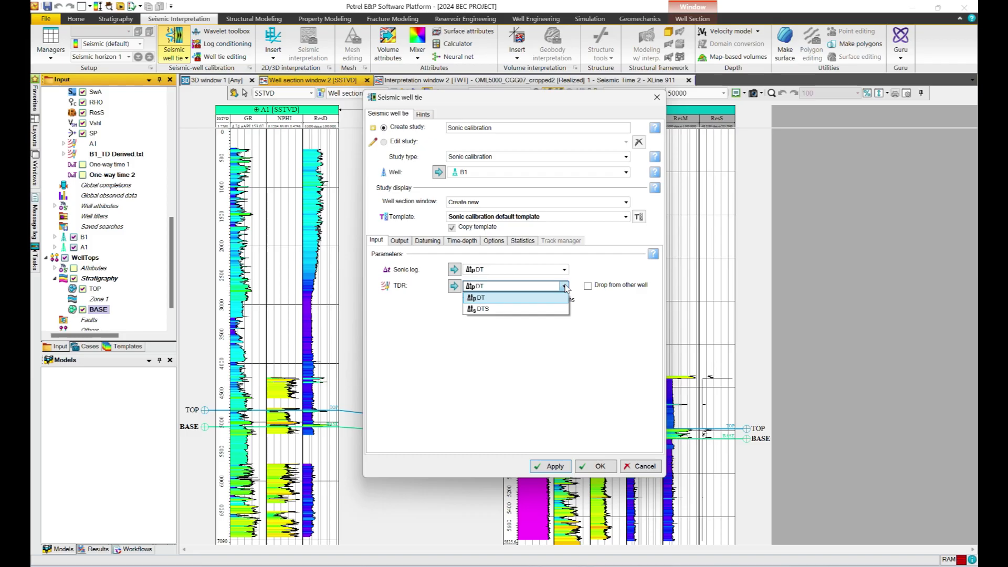
click(565, 286)
Try to assign B1_TD Derived.txt as the TDR of well B1's sonic calibration study, closing the study setup without creating it.
drag(171, 272, 185, 243)
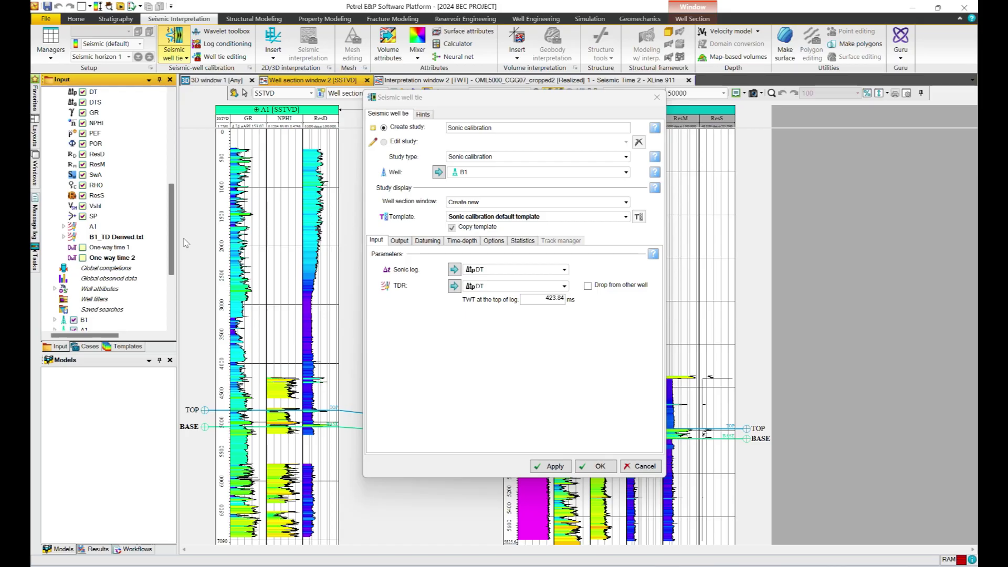
scroll(108, 234, down, 1)
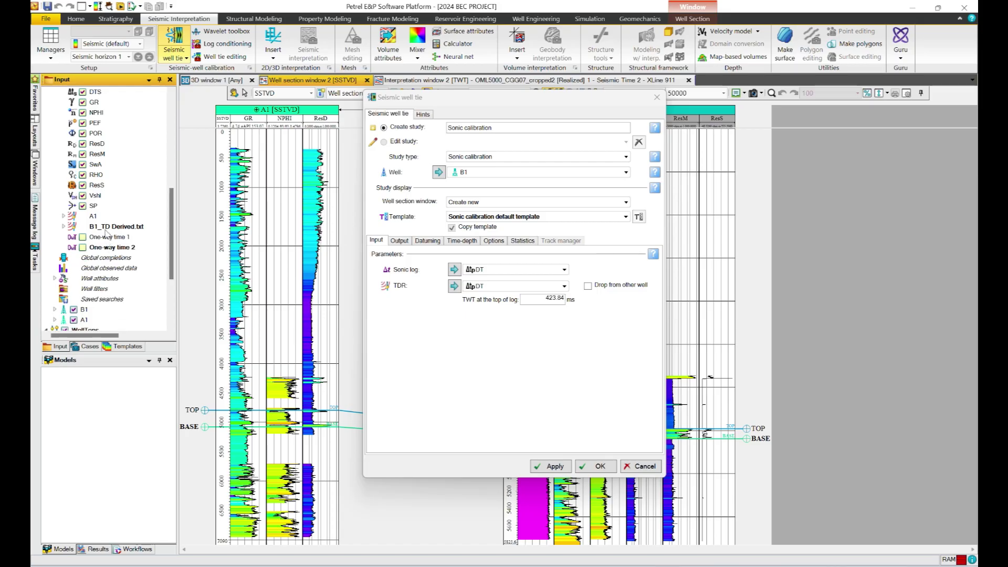
click(105, 226)
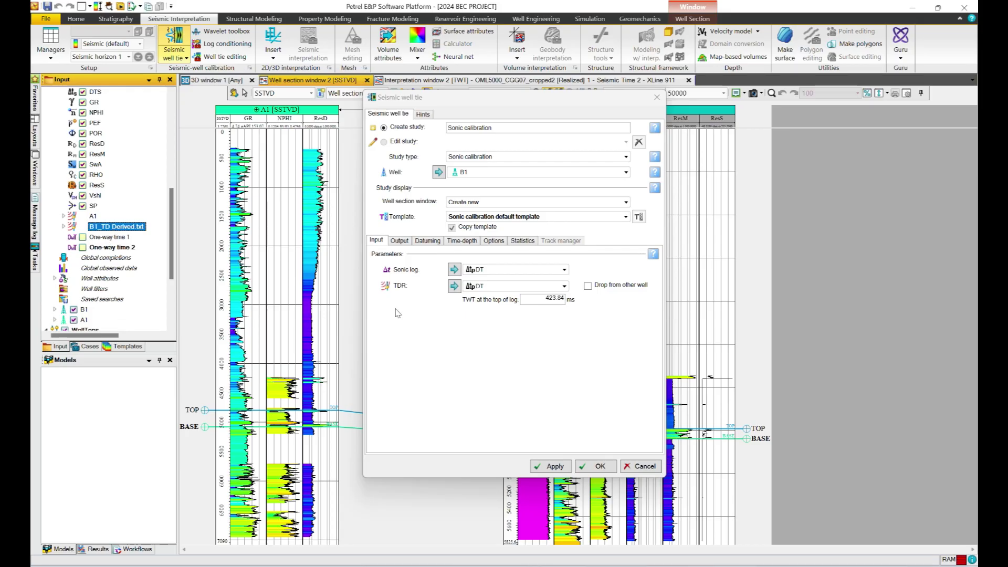
click(455, 287)
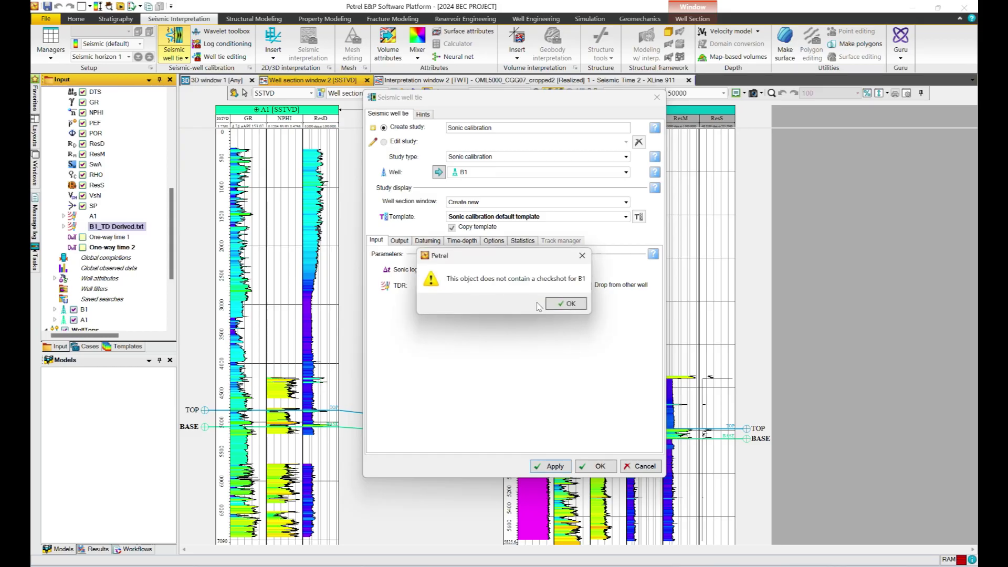
click(565, 305)
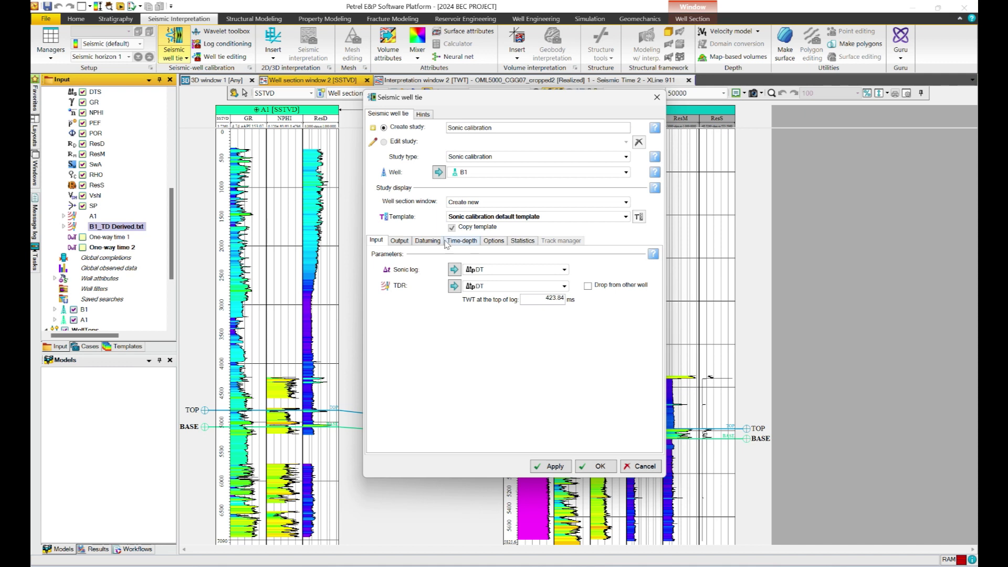
click(657, 97)
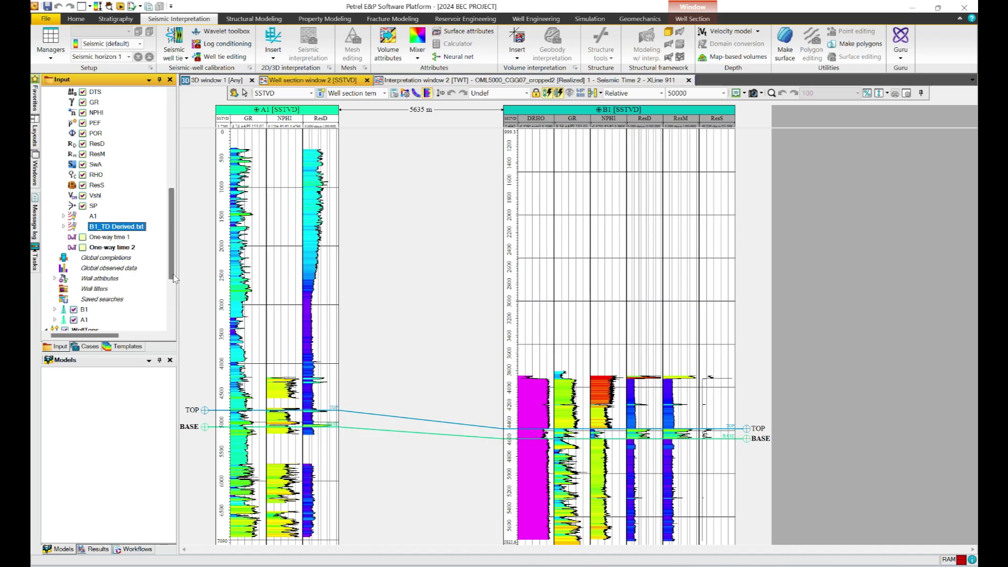
Create the sonic calibration study for well B1 with DT as sonic log and TDR, auto-saving all outputs.
mouse_move(173, 278)
mouse_down()
mouse_move(171, 332)
mouse_move(171, 293)
mouse_up()
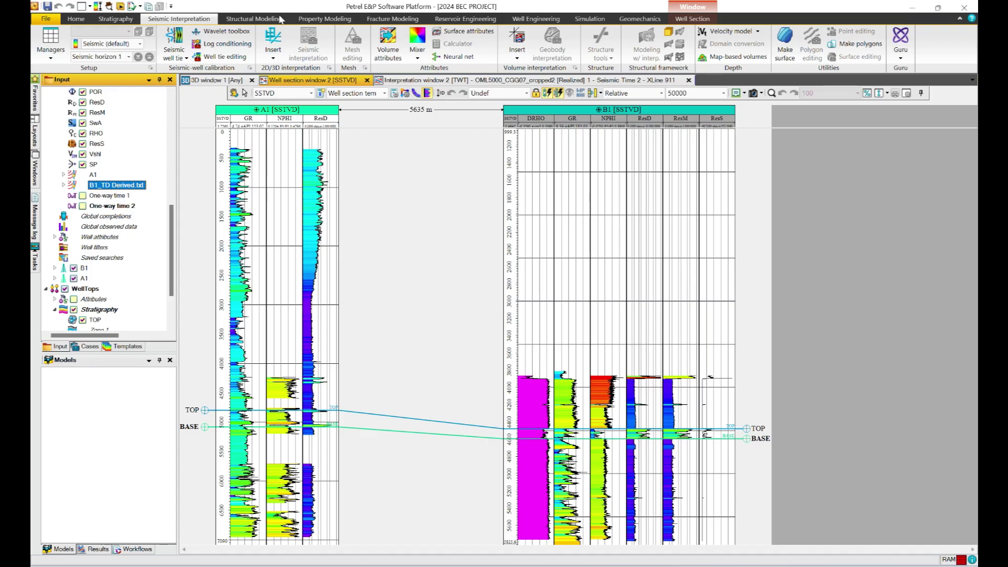
click(175, 38)
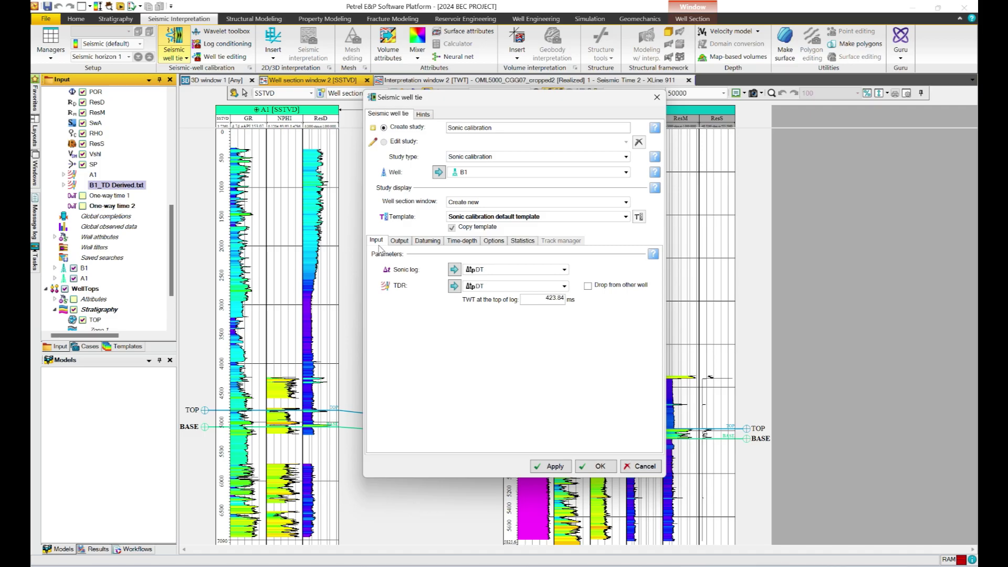
click(400, 241)
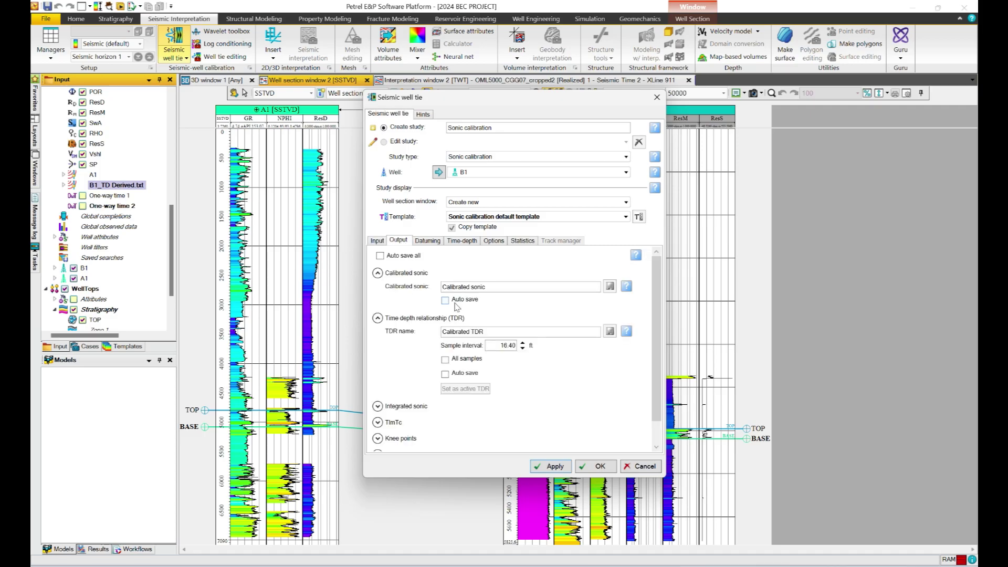
click(380, 256)
click(552, 466)
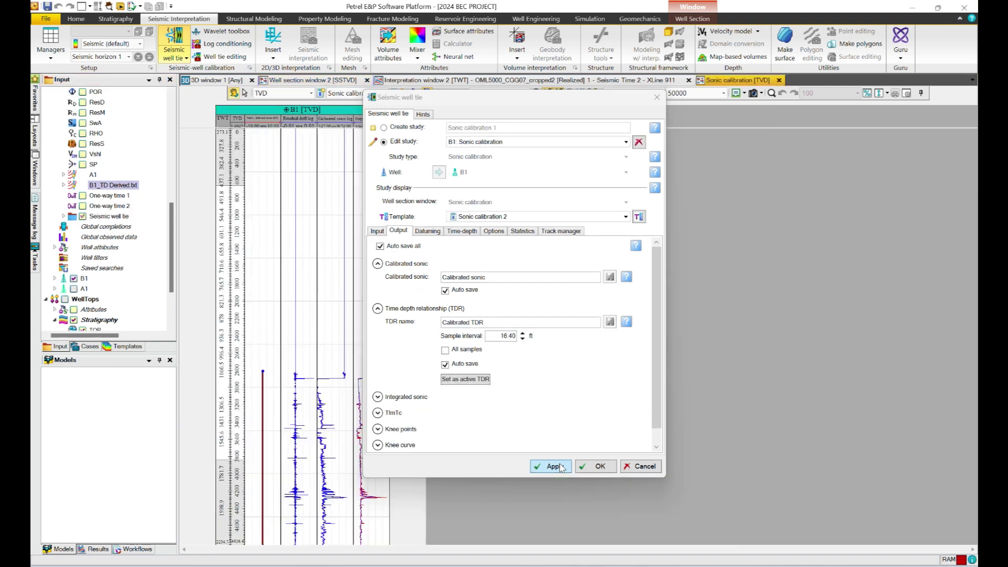
click(600, 466)
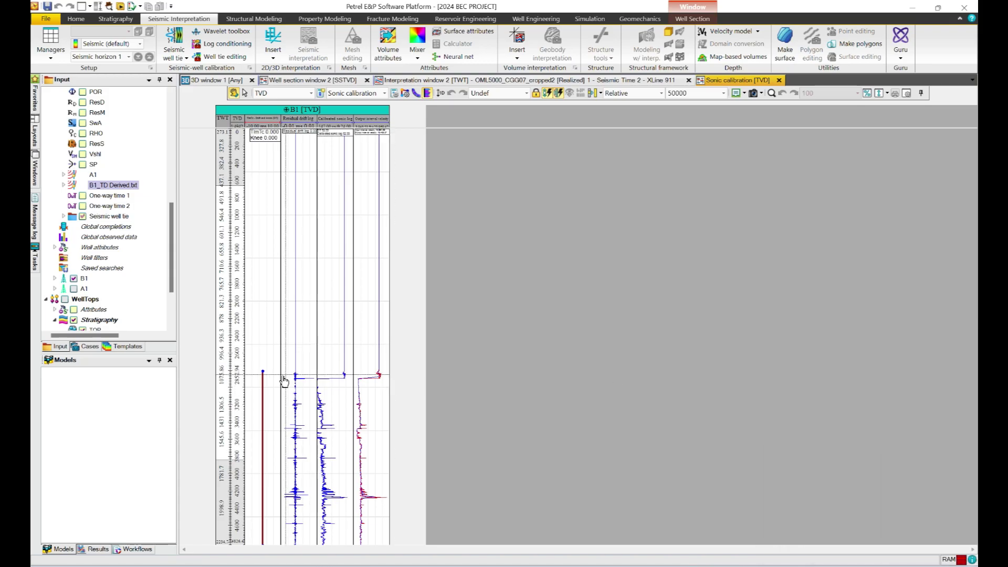
Open the well tie editing tools and activate edit mode for the B1 sonic calibration study.
click(220, 57)
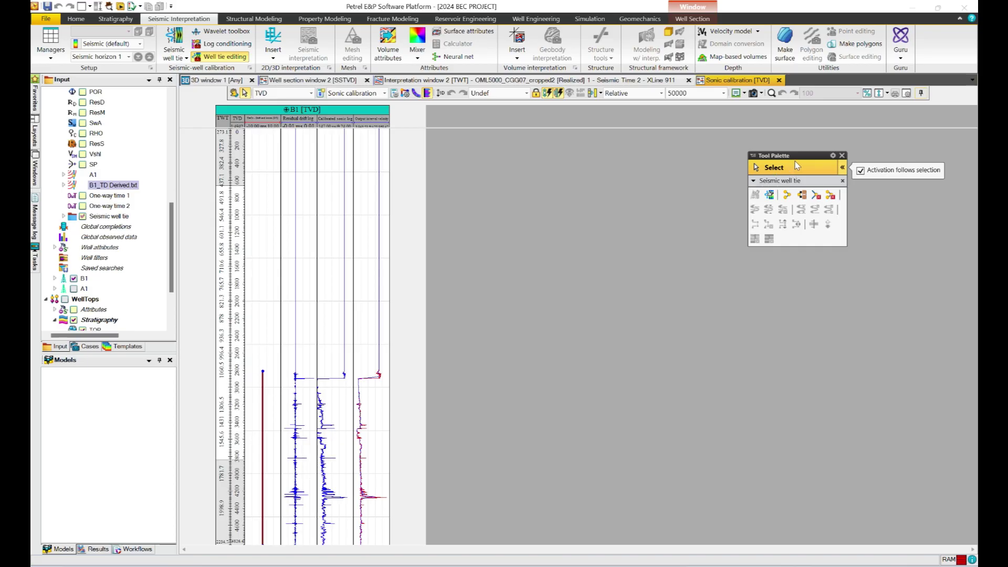
drag(798, 159, 758, 147)
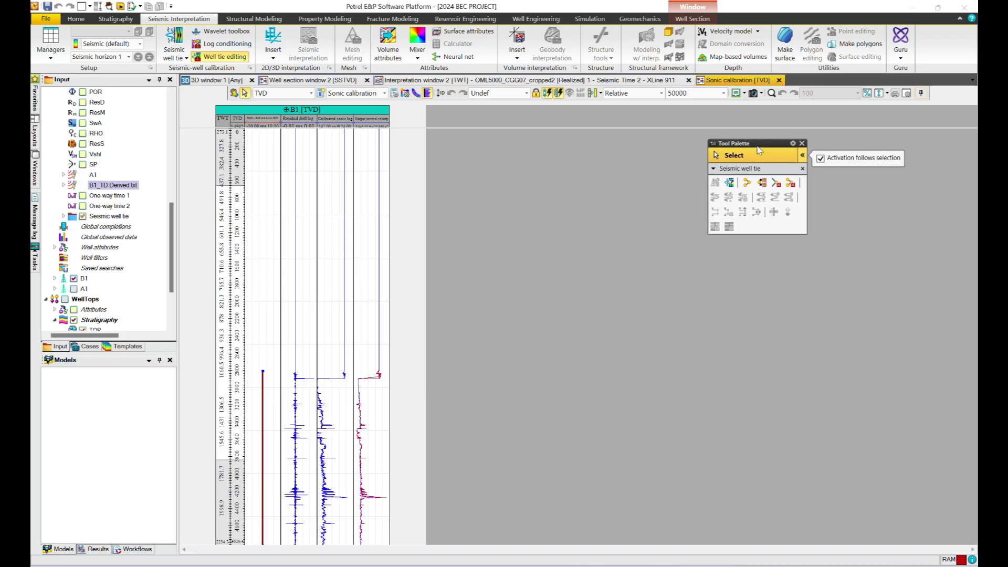
scroll(239, 378, down, 5)
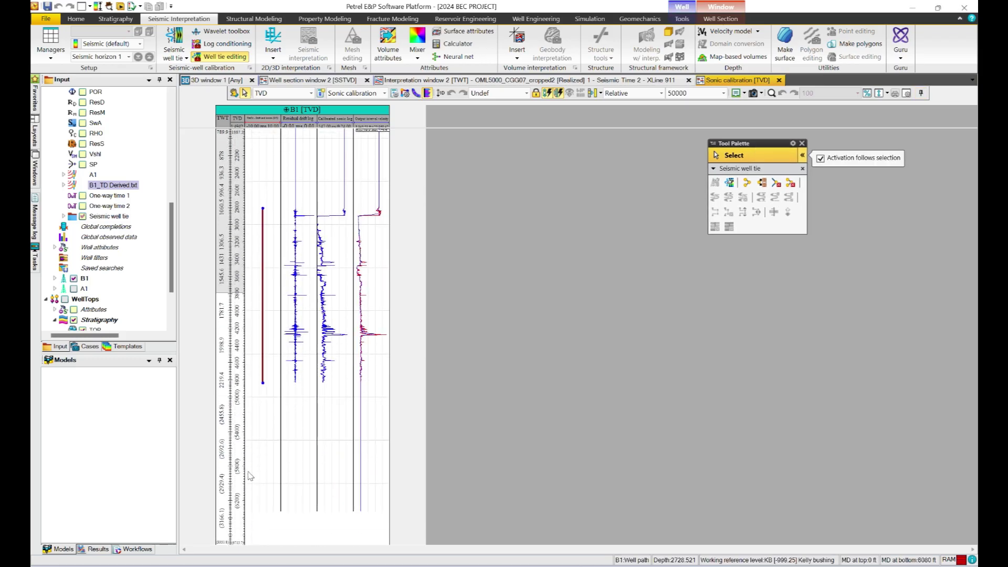
scroll(248, 419, up, 1)
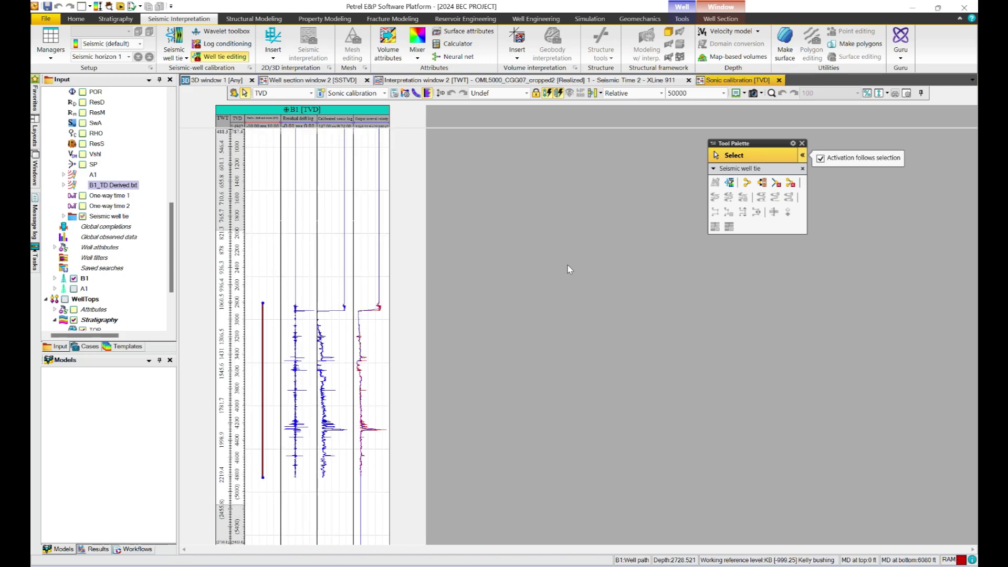
click(730, 183)
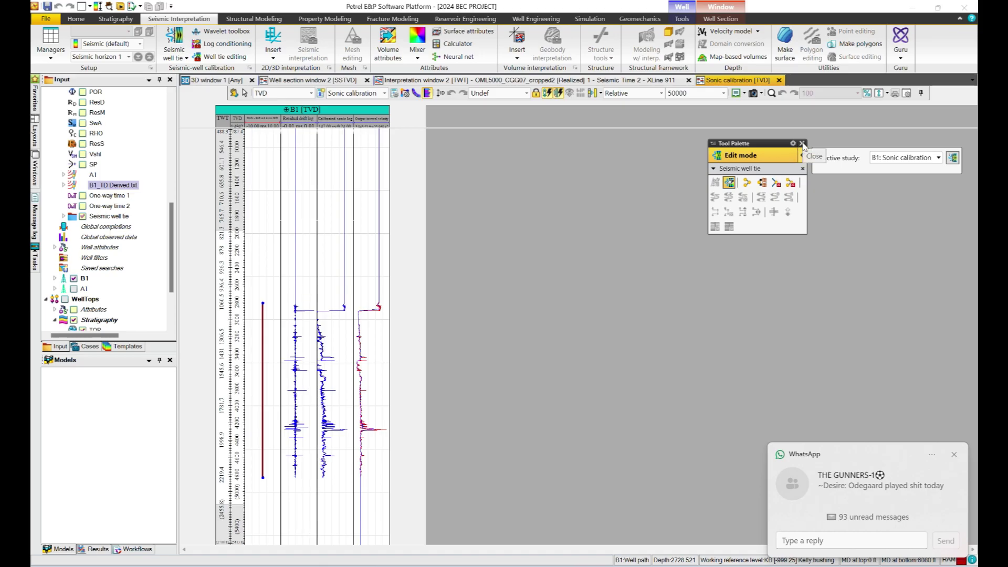
click(747, 184)
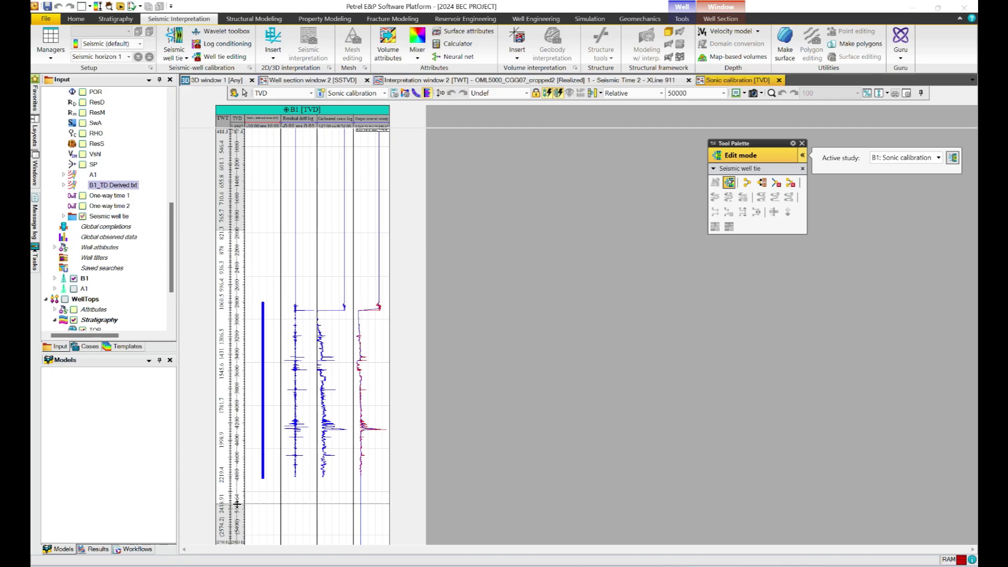
drag(237, 504, 238, 523)
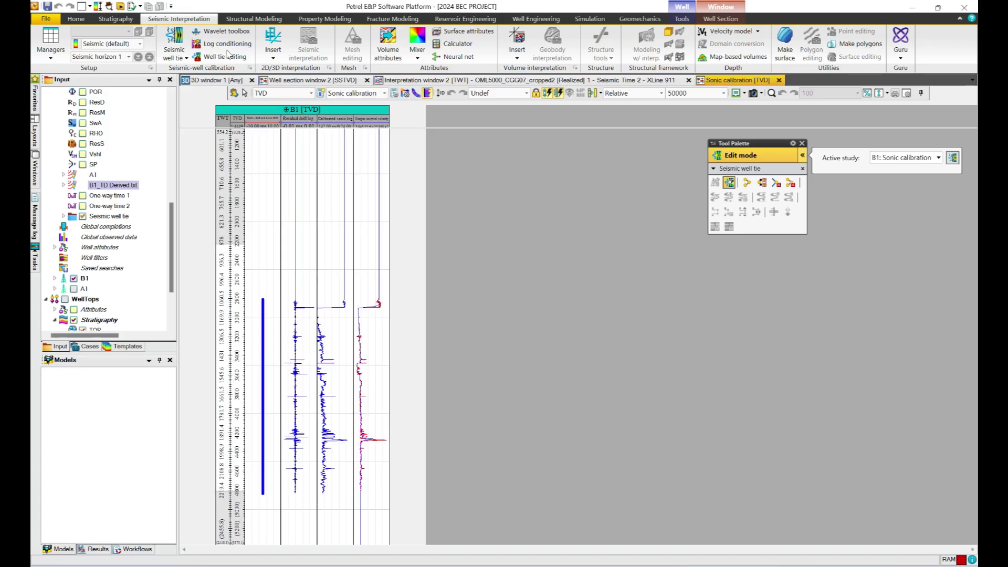
Set up a new seismic well tie study for well B1 with Synthetic generation as the study type.
click(175, 38)
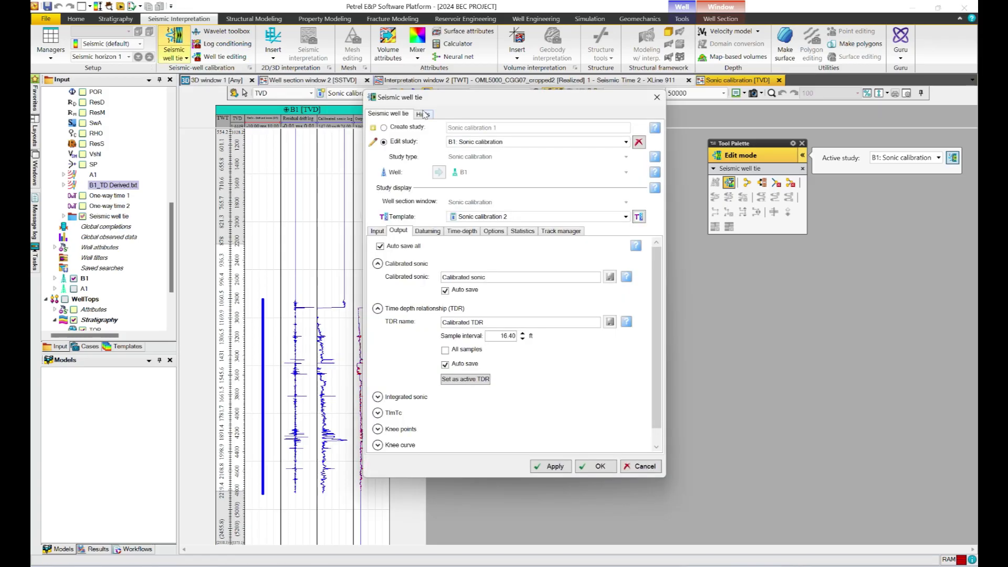
click(383, 127)
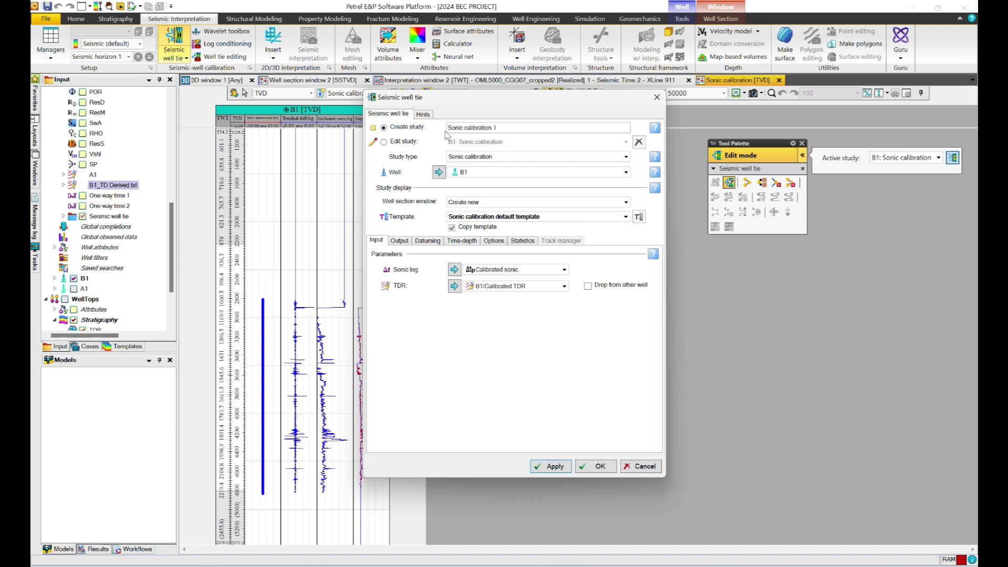
click(491, 158)
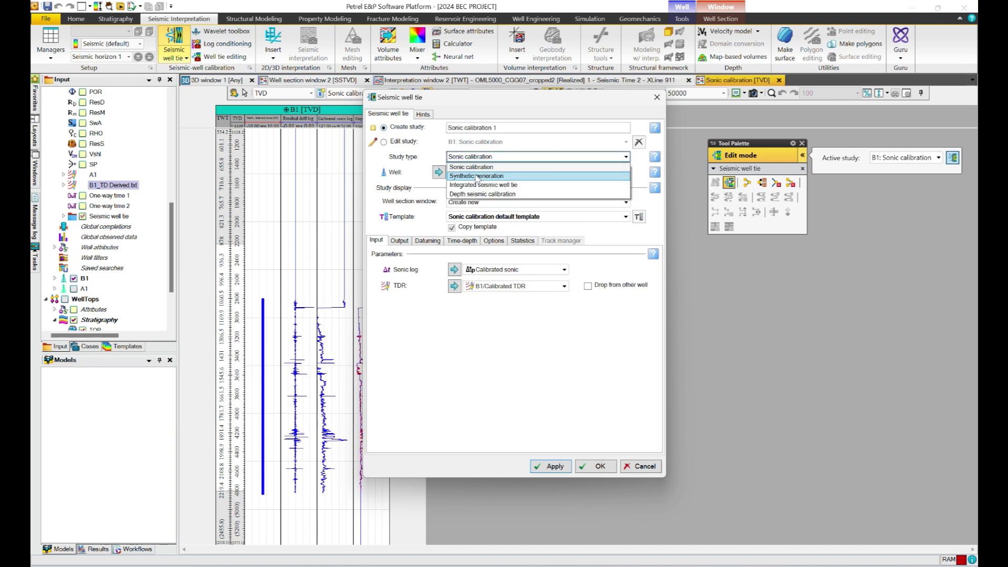
click(476, 176)
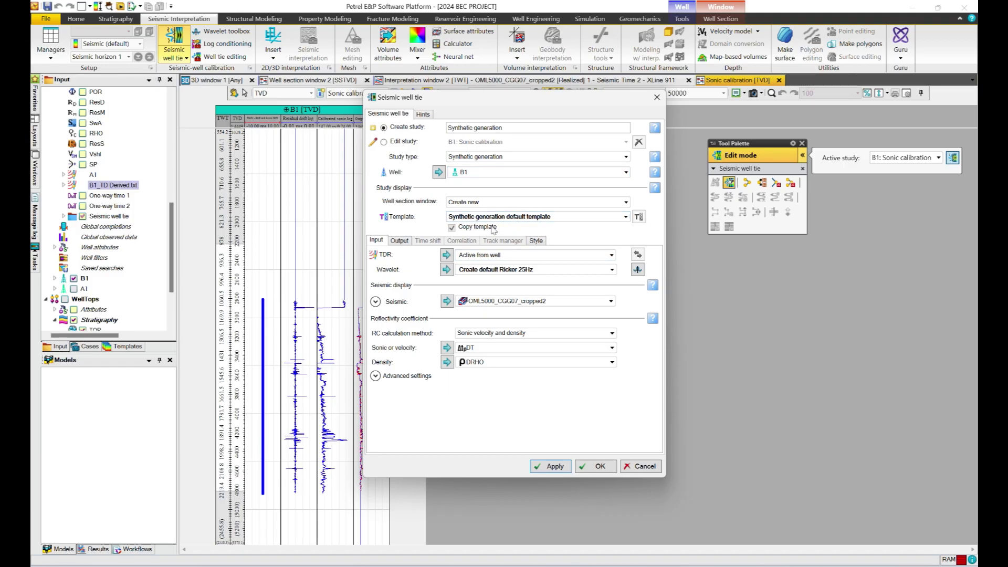
Create a wavelet for the study with the Statistical method and Extraction algorithm from OML5000_CGG07_cropped2 at well B1.
click(638, 270)
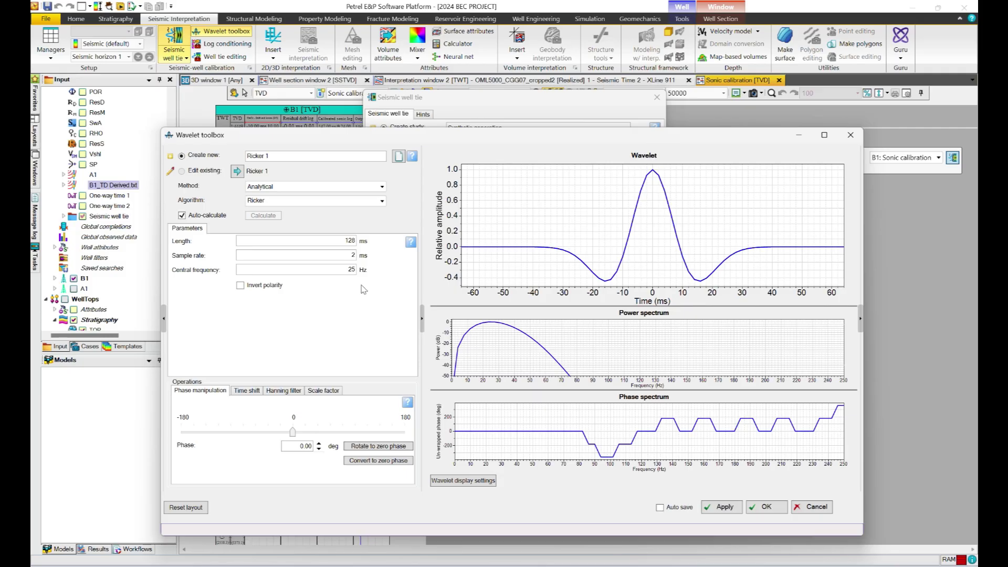
click(303, 188)
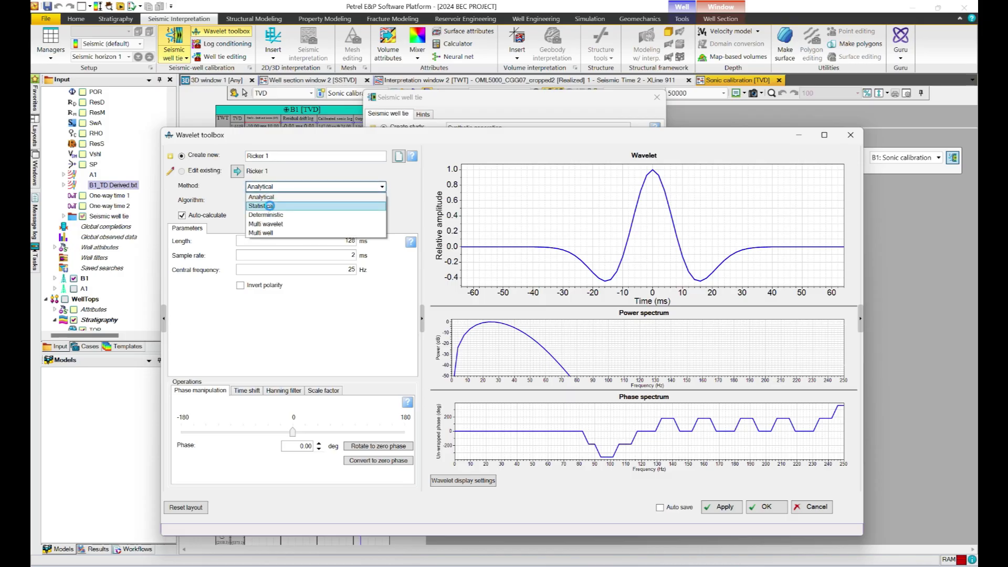
click(271, 206)
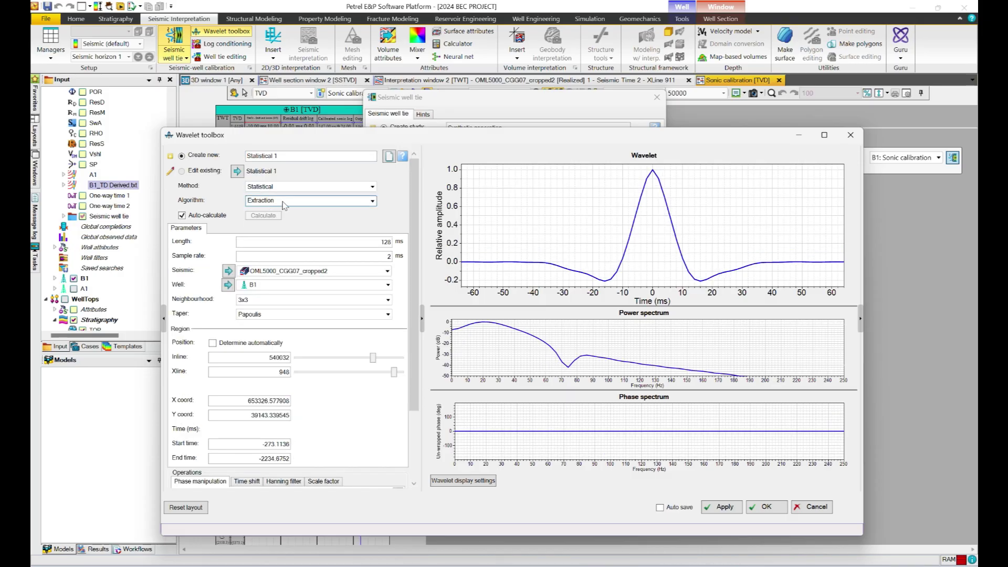
click(755, 507)
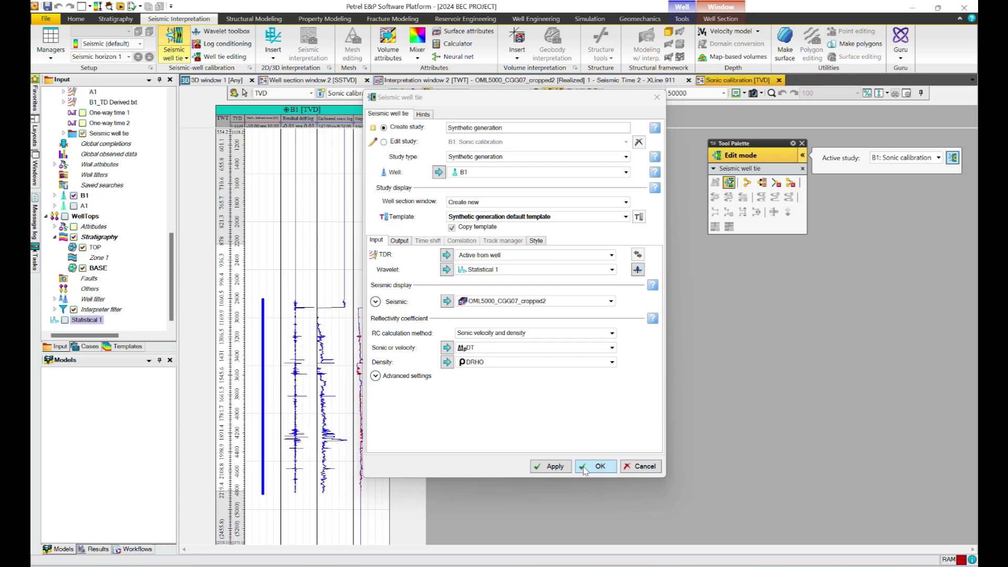
Create the B1 synthetic generation study with the Statistical 1 wavelet and activate its edit mode.
click(557, 467)
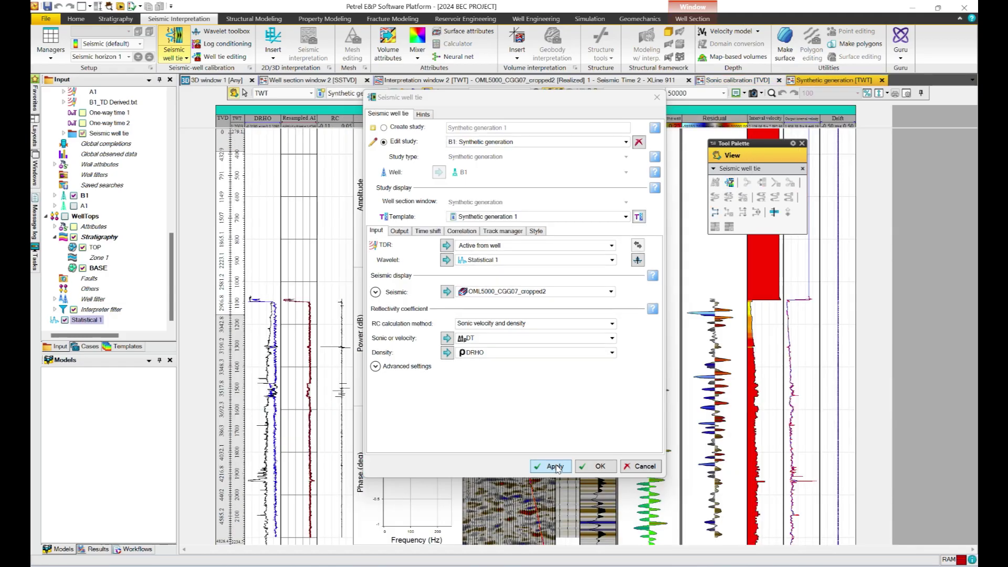
click(597, 469)
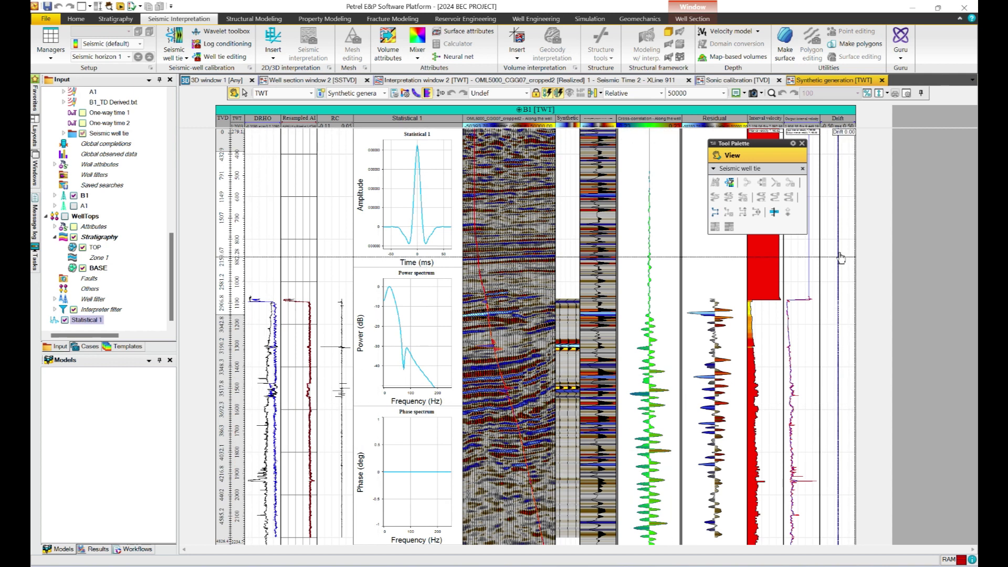
scroll(837, 256, down, 1)
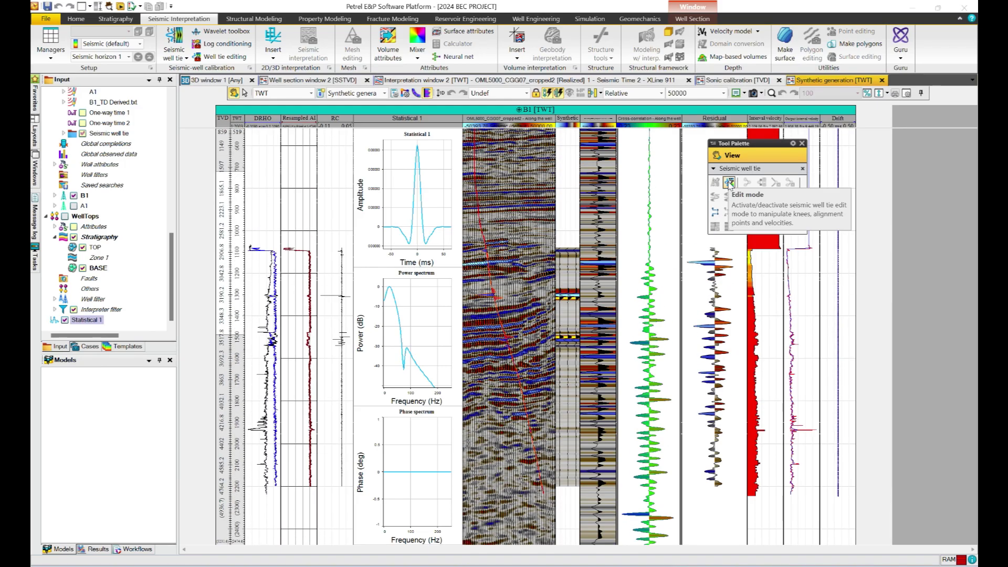
click(729, 183)
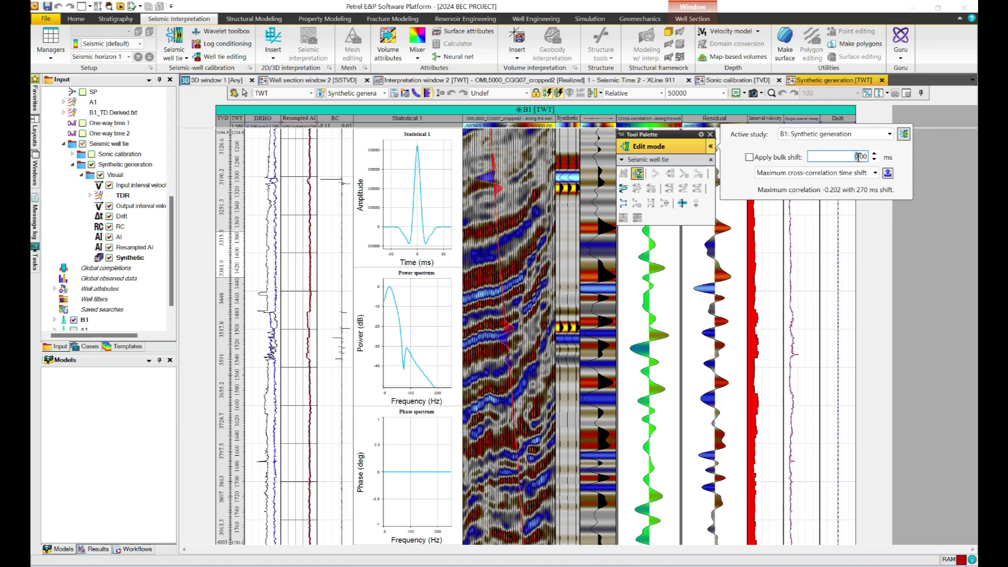
Apply the maximum cross-correlation time shift repeatedly until the bulk shift is 149 ms, and show Interpretation window 2.
text(25)
click(888, 174)
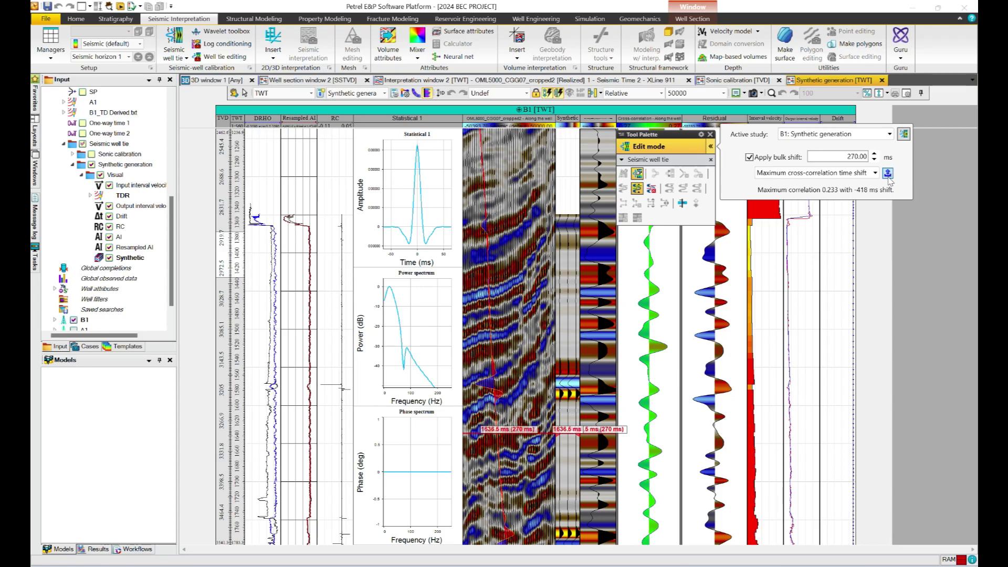
click(888, 177)
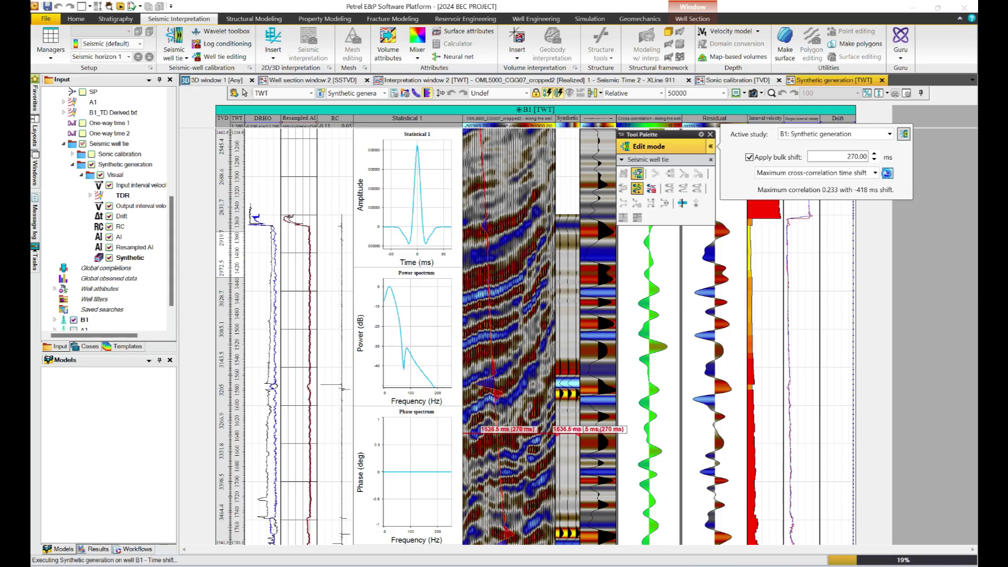
click(887, 175)
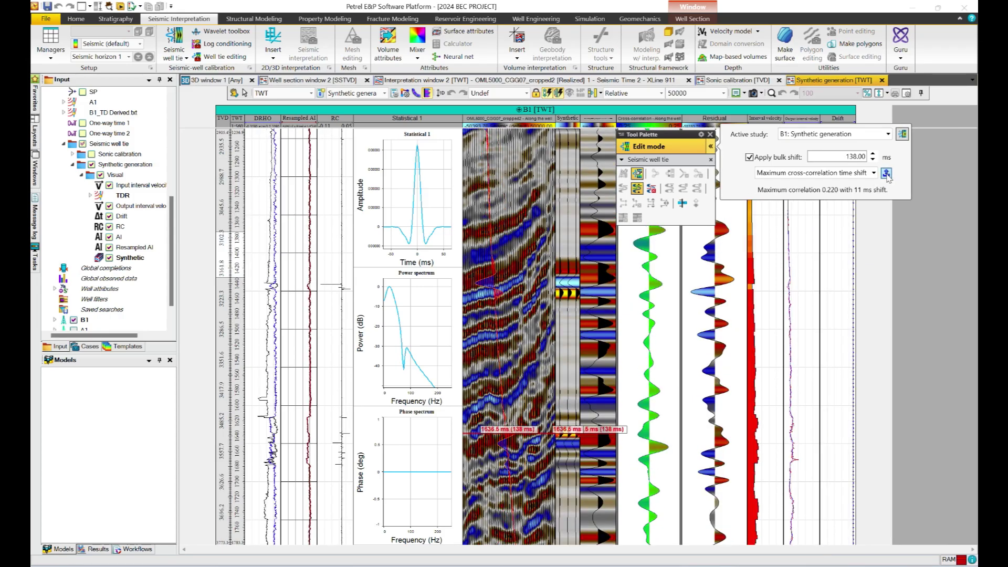
click(887, 176)
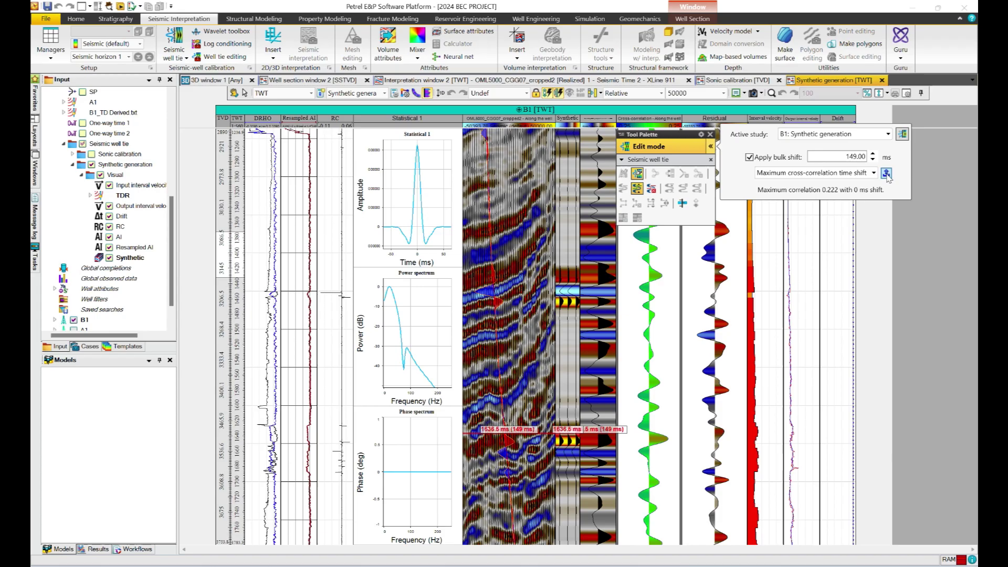
click(886, 175)
click(493, 80)
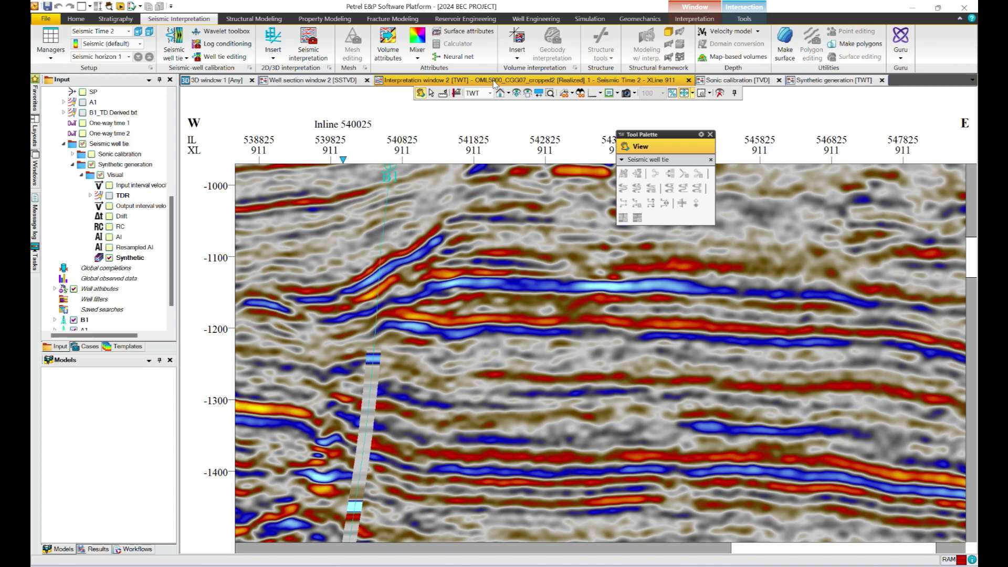
Examine the match between the B1 synthetic and the seismic in Interpretation window 2 and across the Synthetic generation window's tracks.
drag(972, 257, 972, 310)
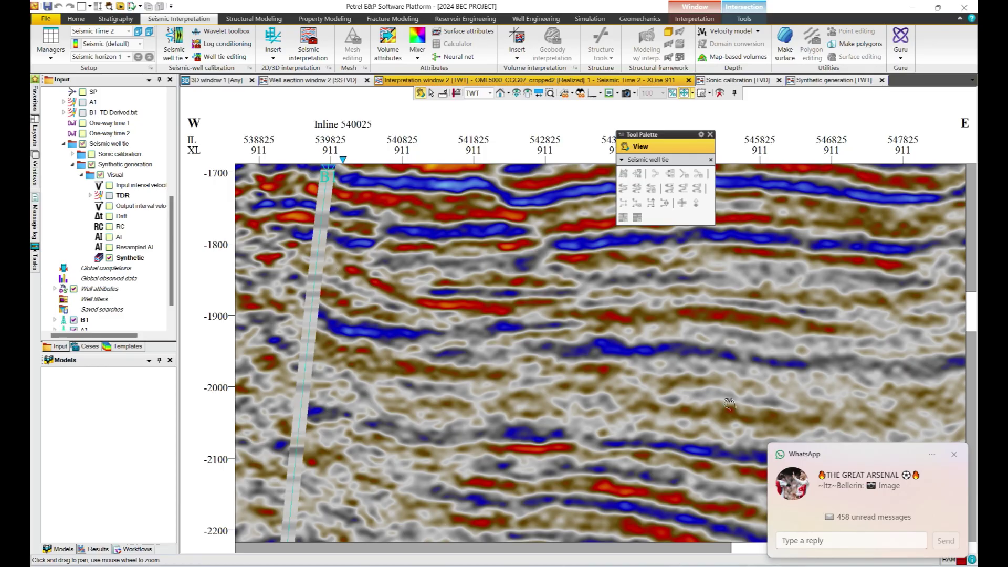
drag(973, 327, 964, 272)
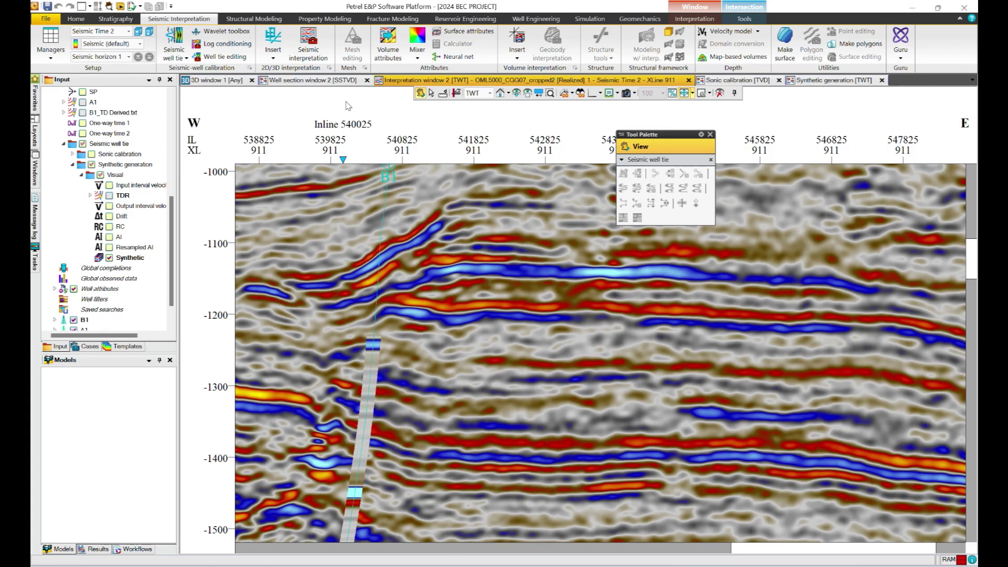
click(753, 83)
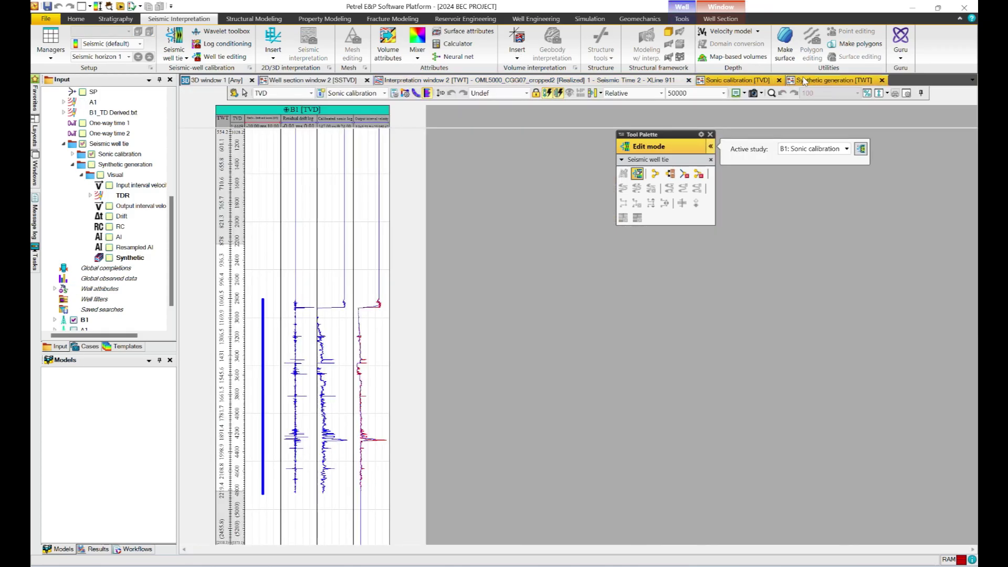
click(811, 81)
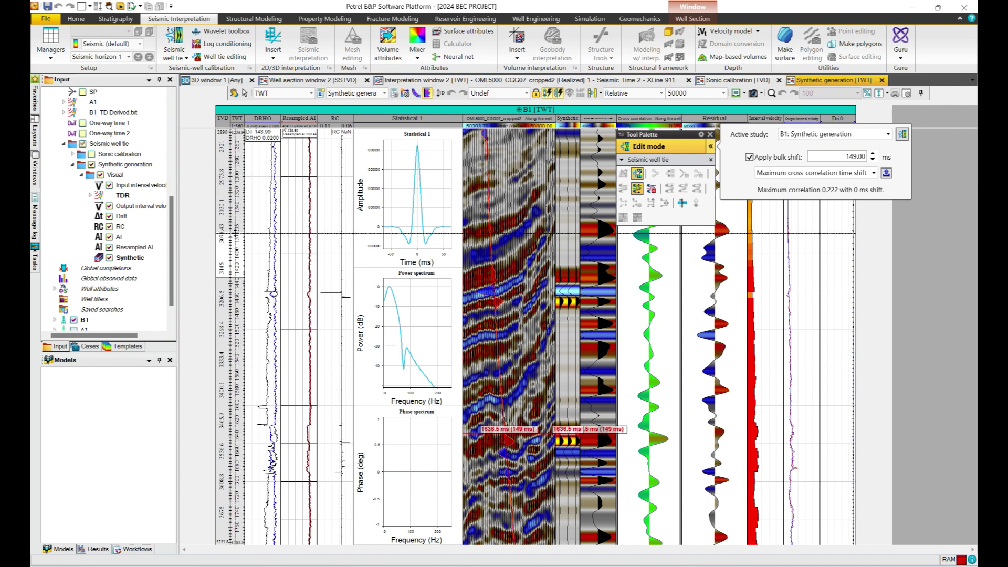
scroll(241, 244, down, 5)
scroll(229, 152, down, 2)
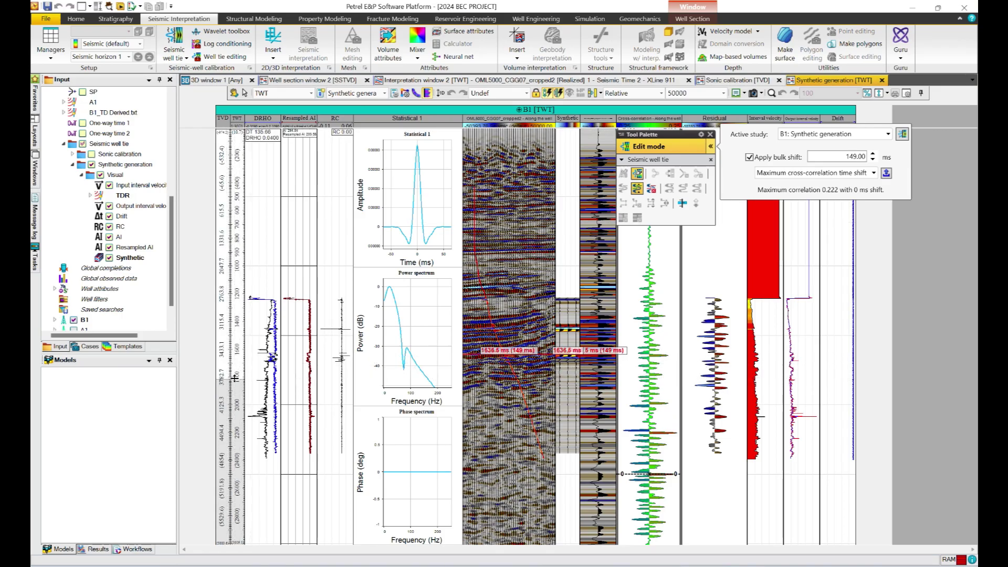
scroll(250, 473, down, 3)
scroll(250, 477, down, 3)
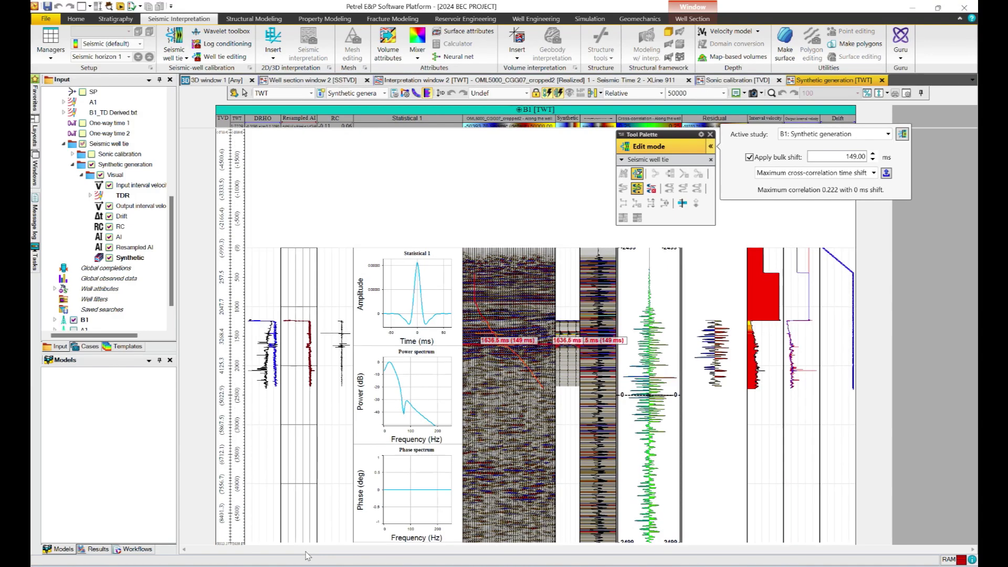
scroll(258, 336, up, 3)
scroll(262, 288, up, 5)
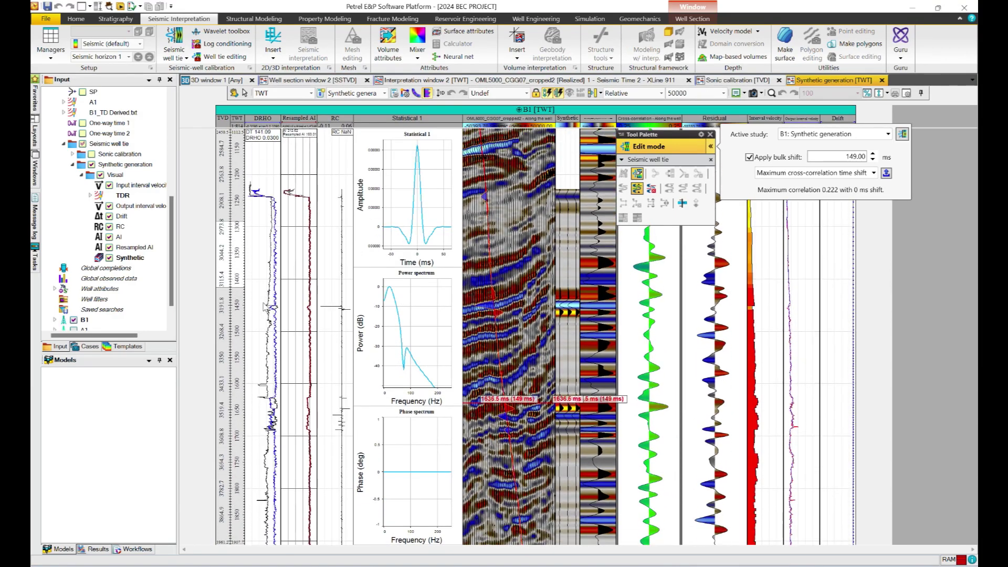
scroll(271, 315, down, 3)
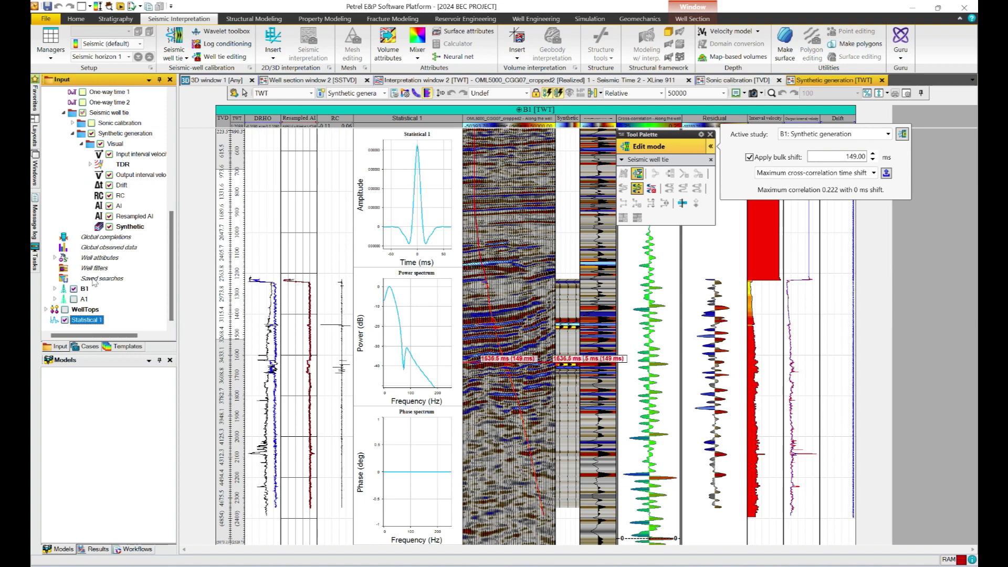
Display the WellTops on the B1 synthetic generation tracks, inspect the tie around TOP and BASE, and close the Tool Palette.
click(65, 309)
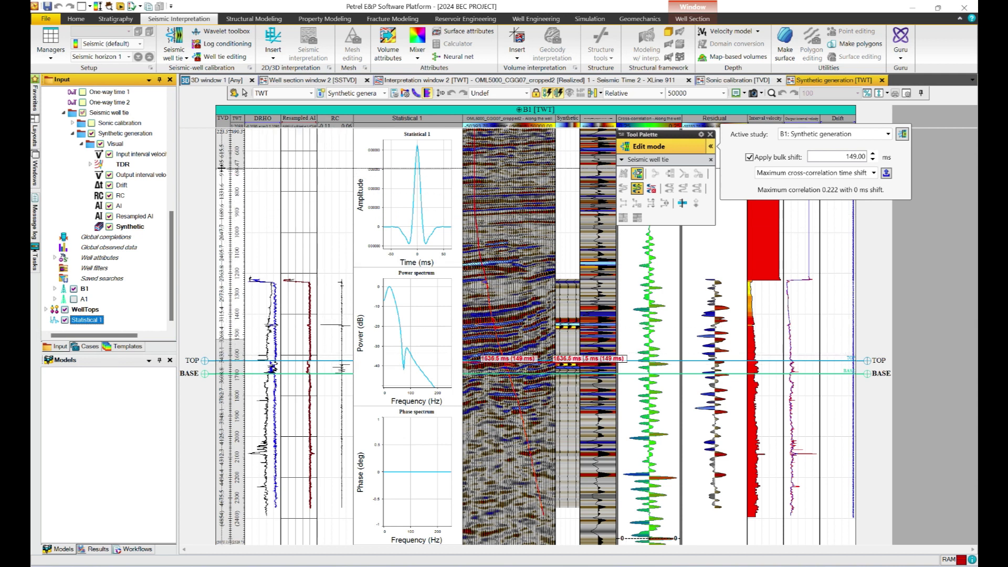
scroll(233, 235, up, 3)
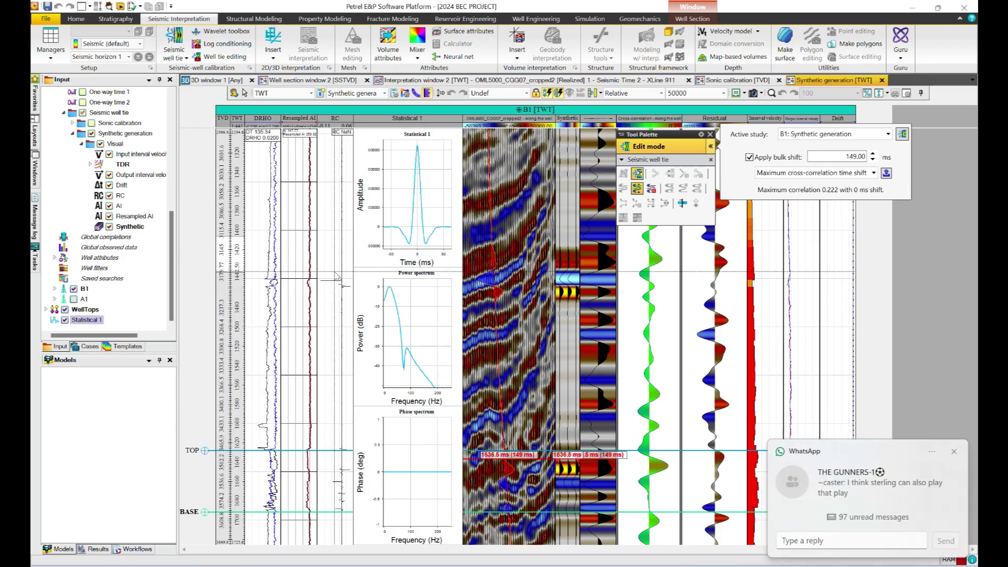
scroll(221, 261, down, 3)
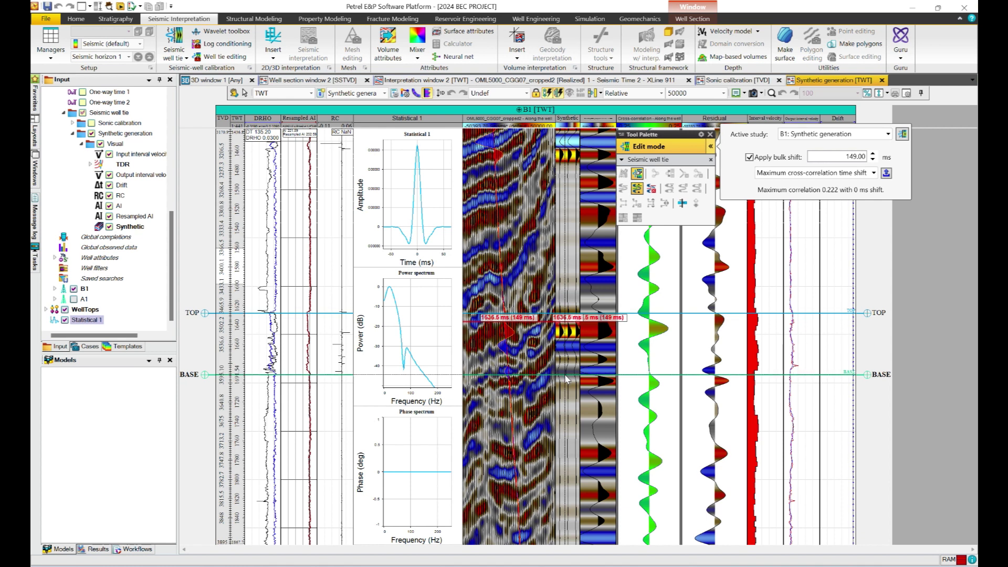
click(711, 135)
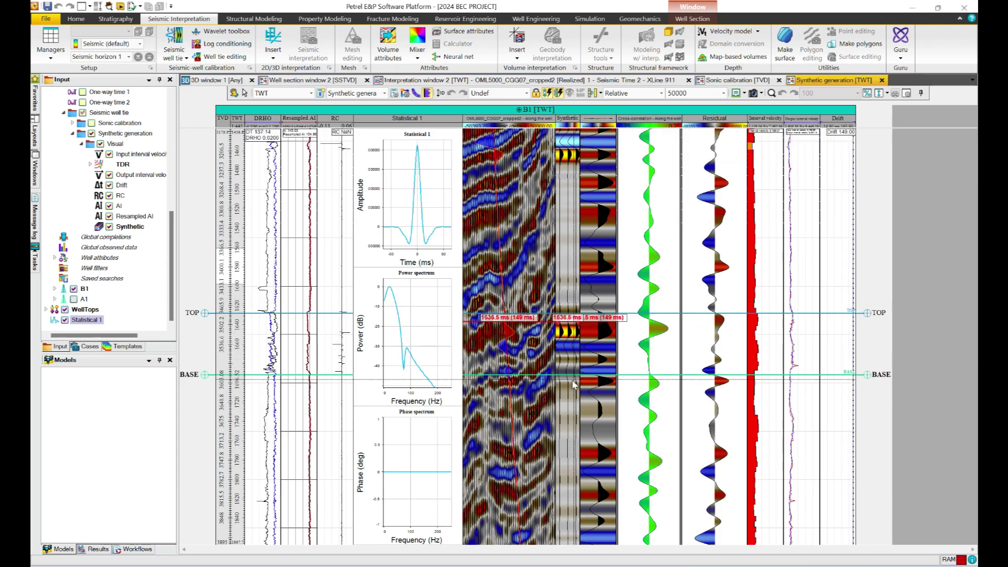